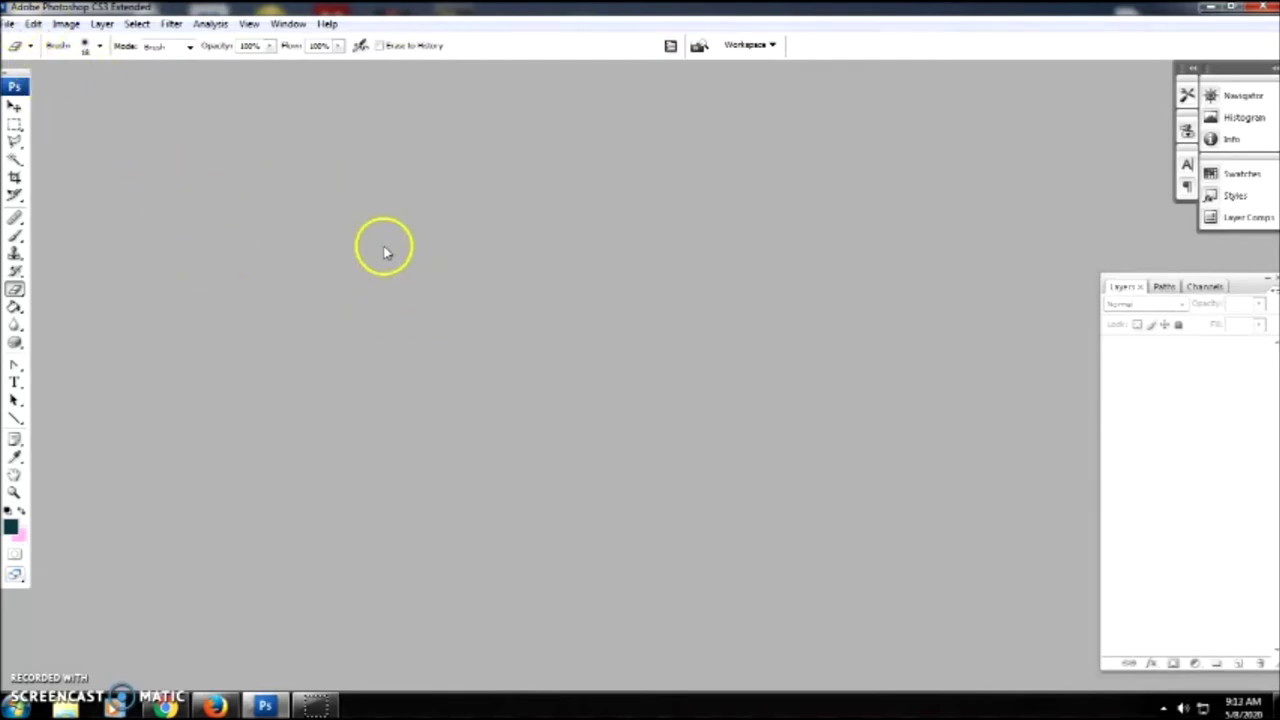
Step: Open the black skull shirt photo 20200501_141350.jpg from the File > Open thumbnails
{"action": "left_click", "coordinate": [8, 23]}
{"action": "left_click", "coordinate": [44, 61]}
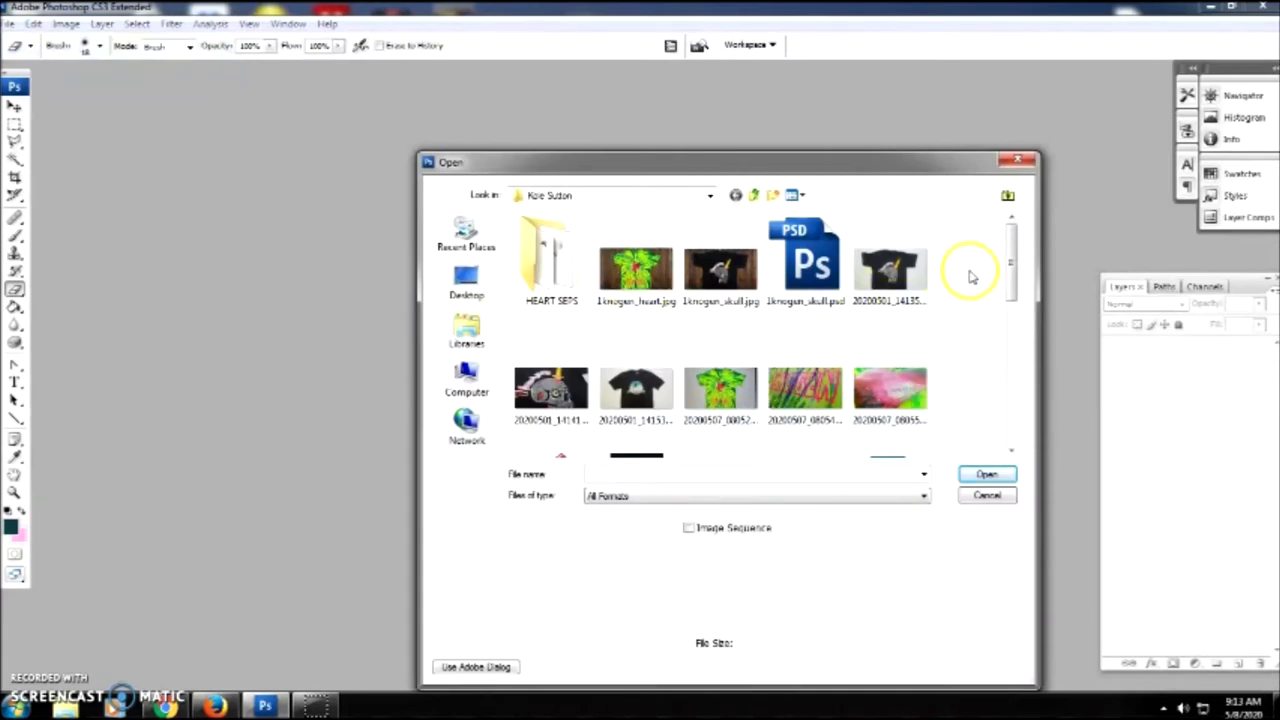
{"action": "left_click_drag", "start_coordinate": [1011, 265], "coordinate": [1011, 280]}
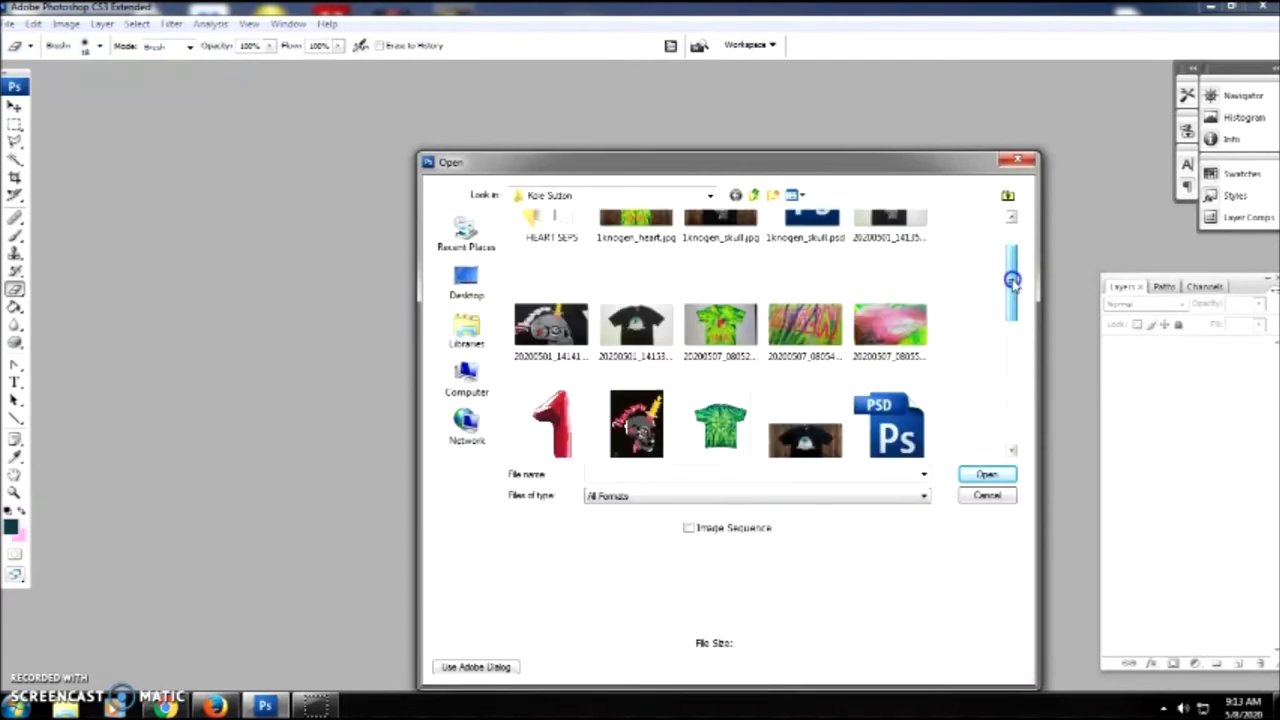
{"action": "left_click", "coordinate": [719, 329]}
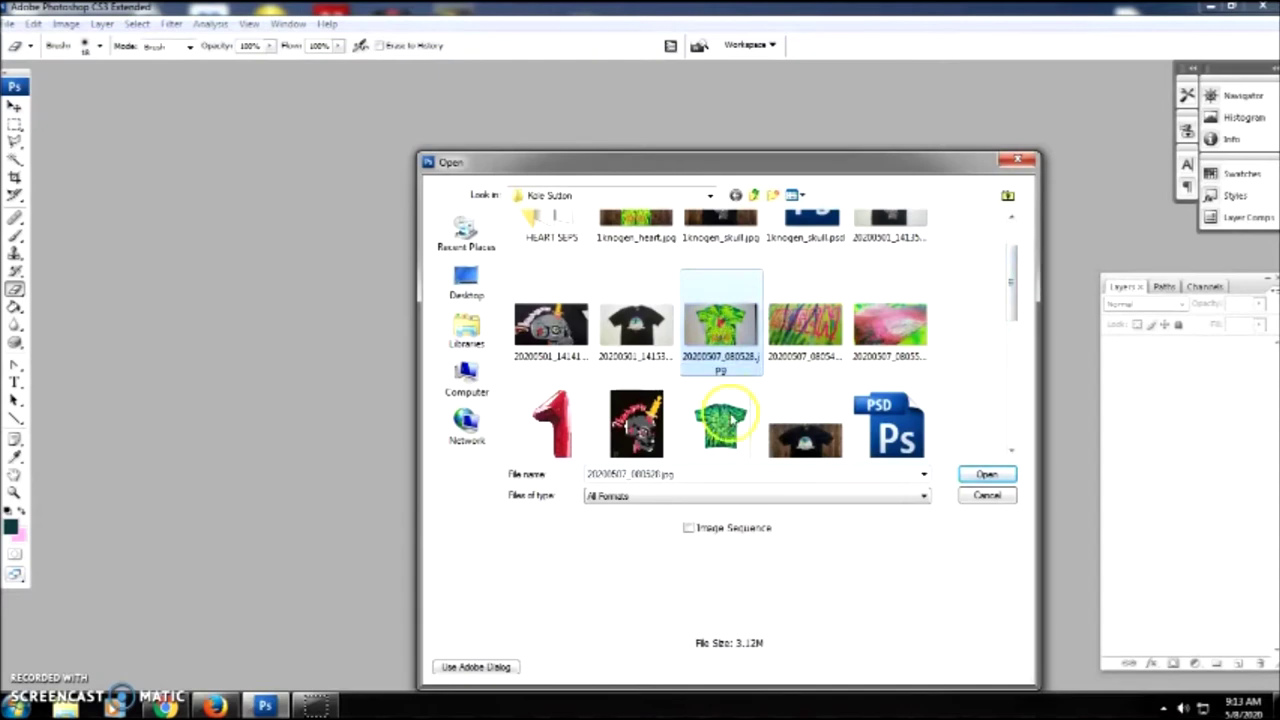
{"action": "left_click", "coordinate": [1008, 322]}
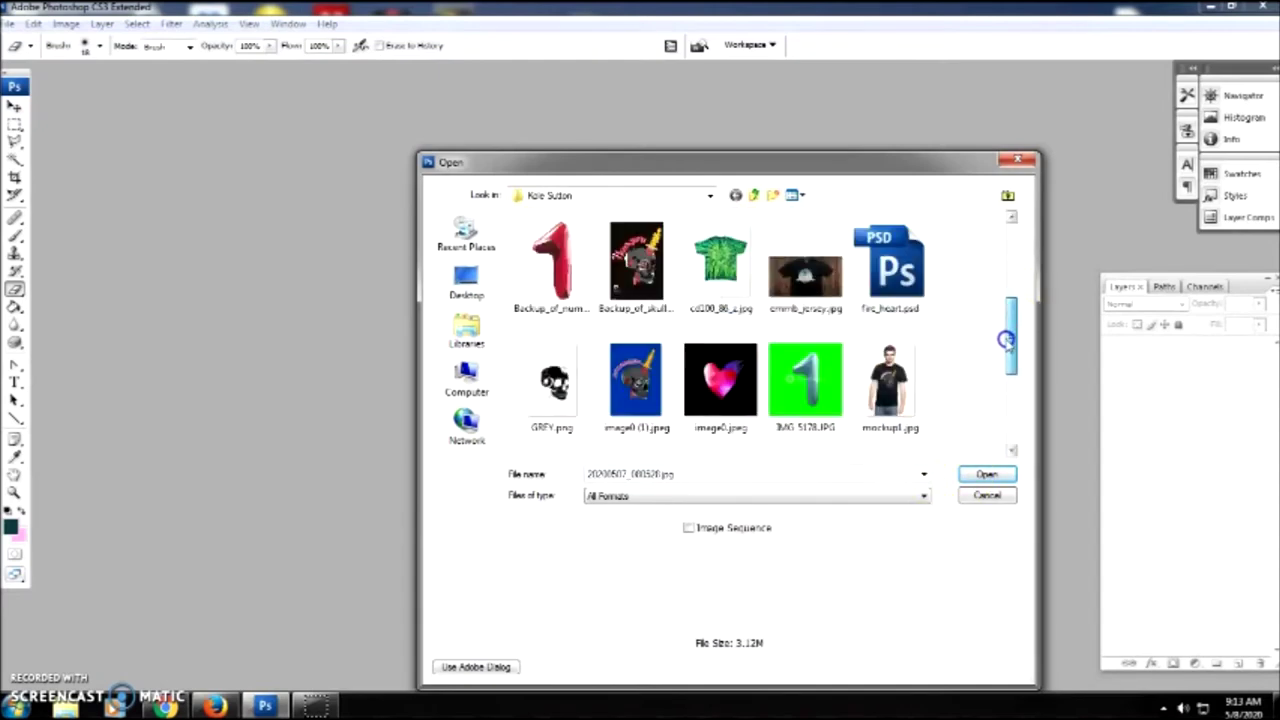
{"action": "left_click_drag", "start_coordinate": [1008, 330], "coordinate": [1027, 240]}
{"action": "left_click", "coordinate": [862, 255]}
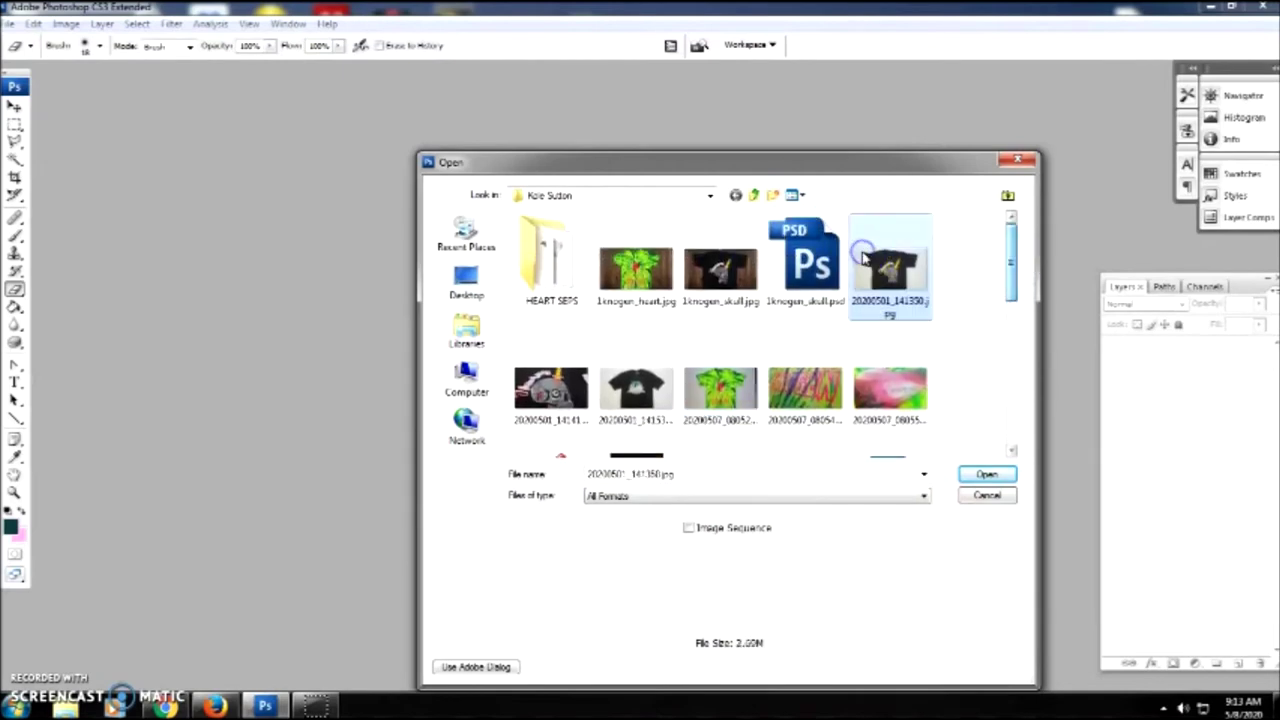
{"action": "left_click", "coordinate": [986, 474]}
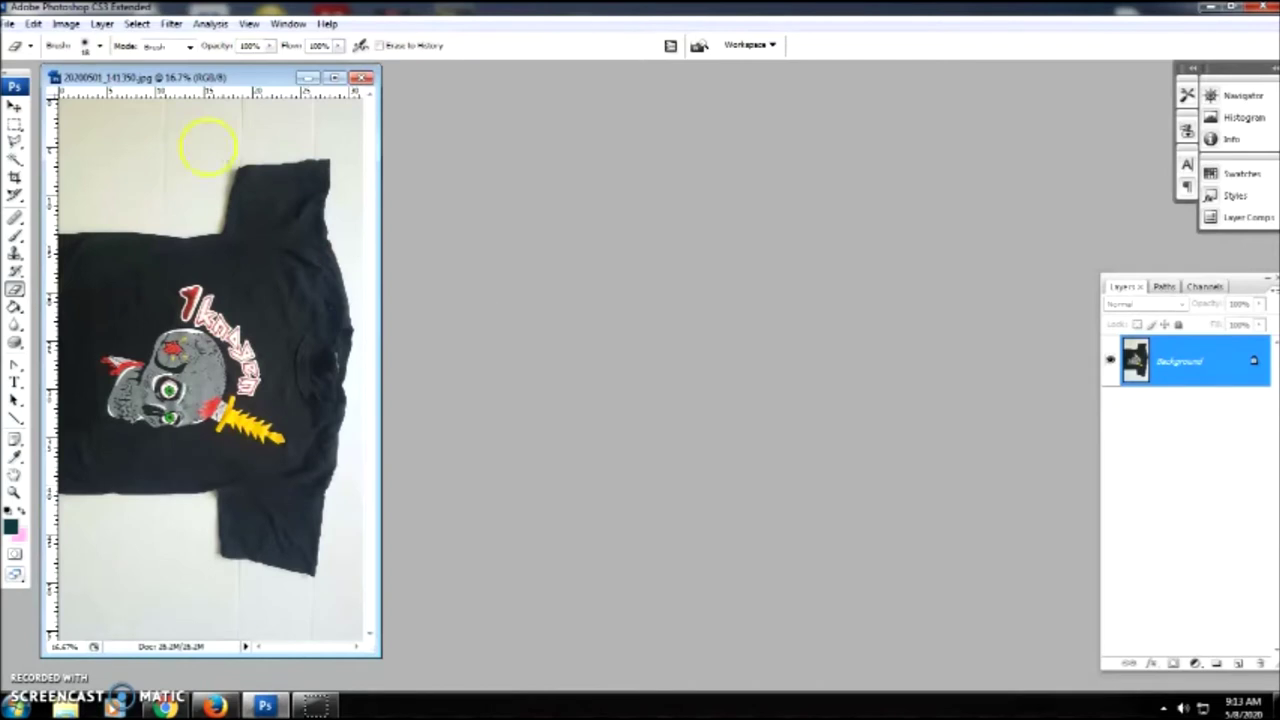
Step: Rotate the canvas 90° CCW so the shirt stands upright, and enlarge the window to fit
{"action": "left_click", "coordinate": [65, 23]}
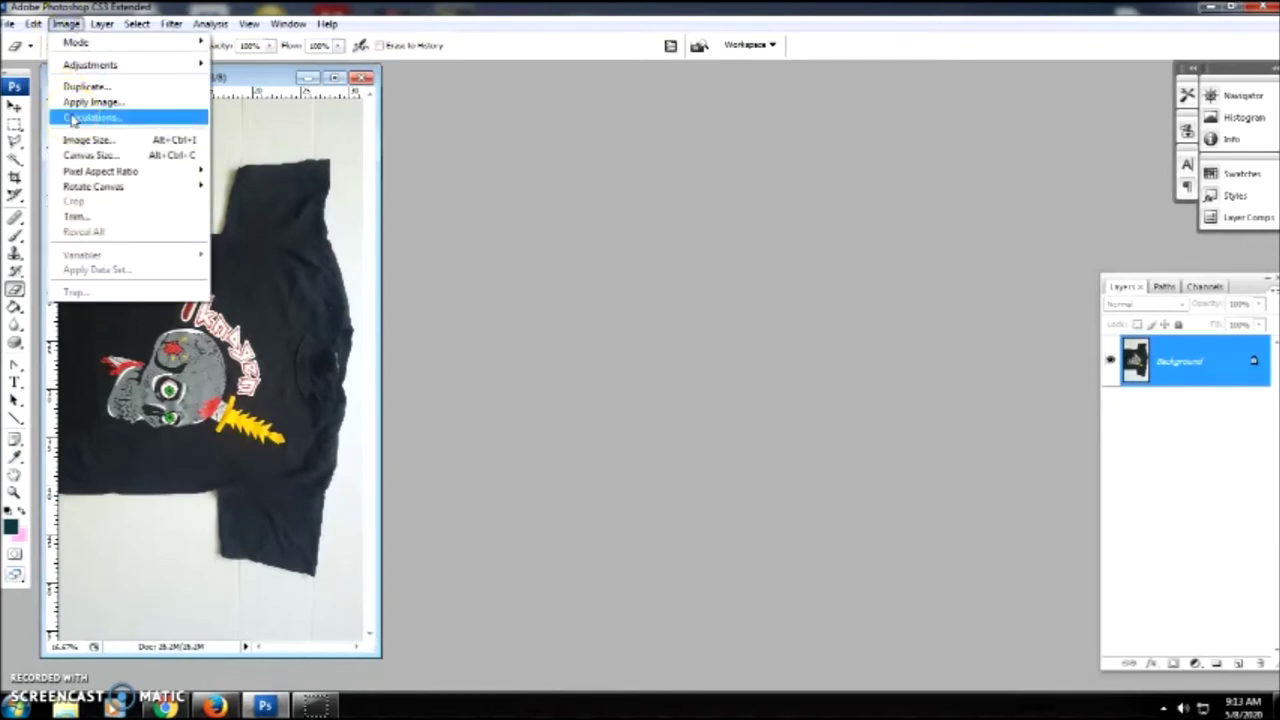
{"action": "mouse_move", "coordinate": [150, 186]}
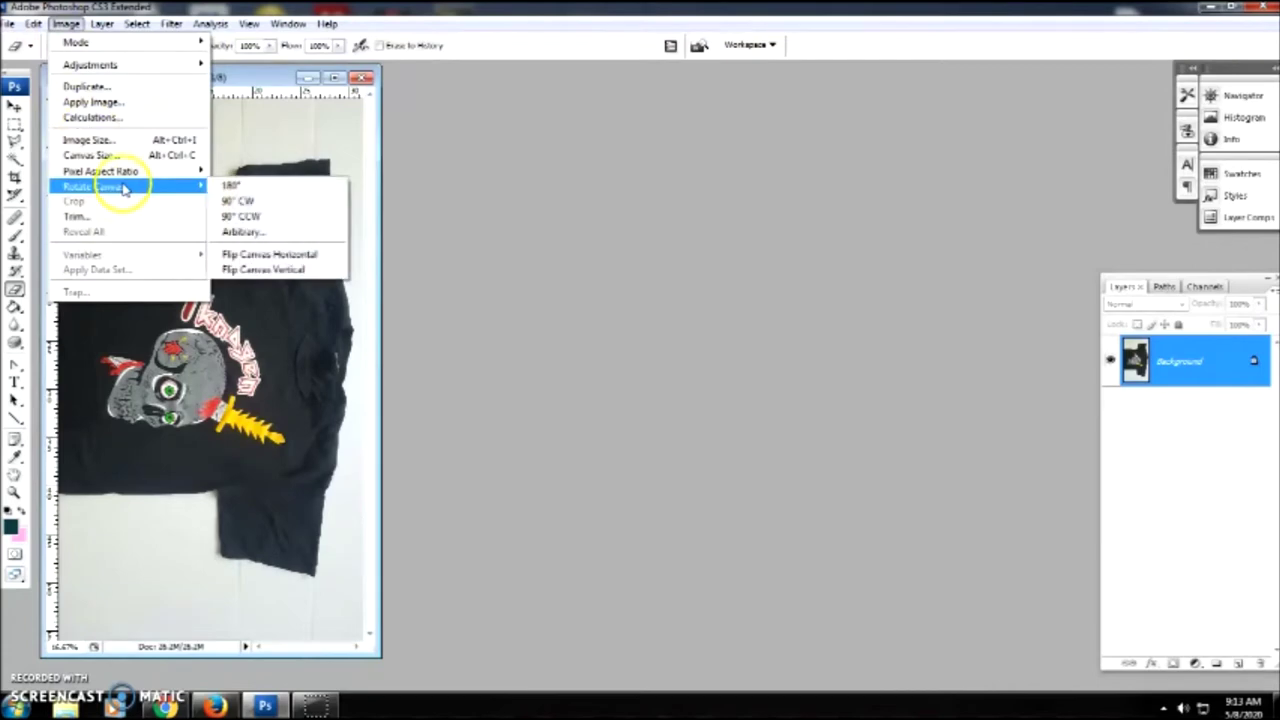
{"action": "left_click", "coordinate": [258, 218]}
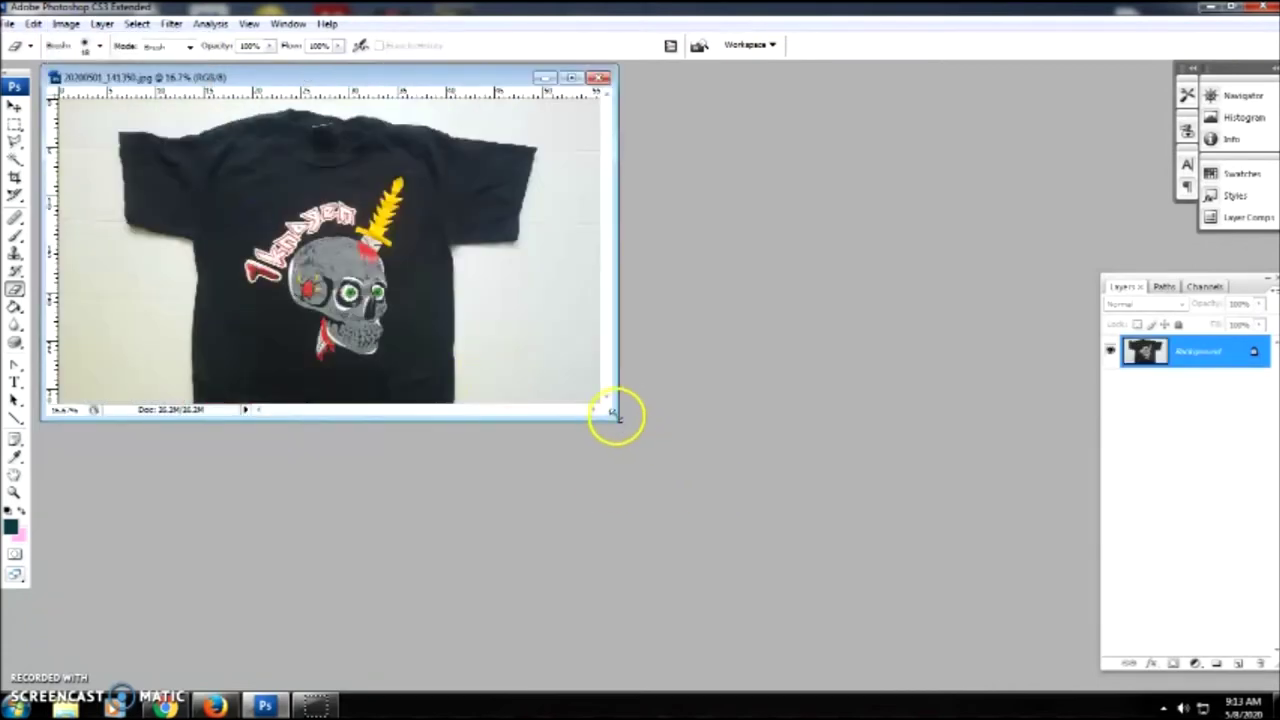
{"action": "left_click_drag", "start_coordinate": [617, 415], "coordinate": [821, 606]}
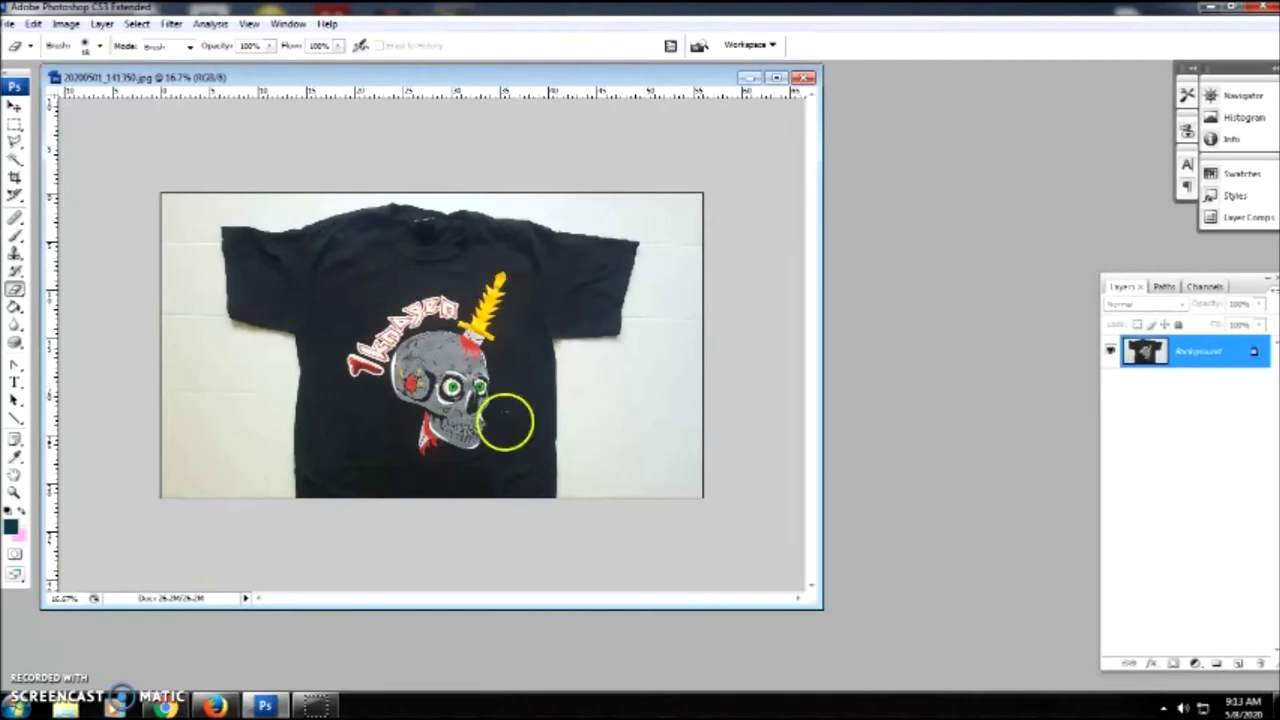
Step: Apply Auto Color to the shirt photo
{"action": "left_click", "coordinate": [68, 24]}
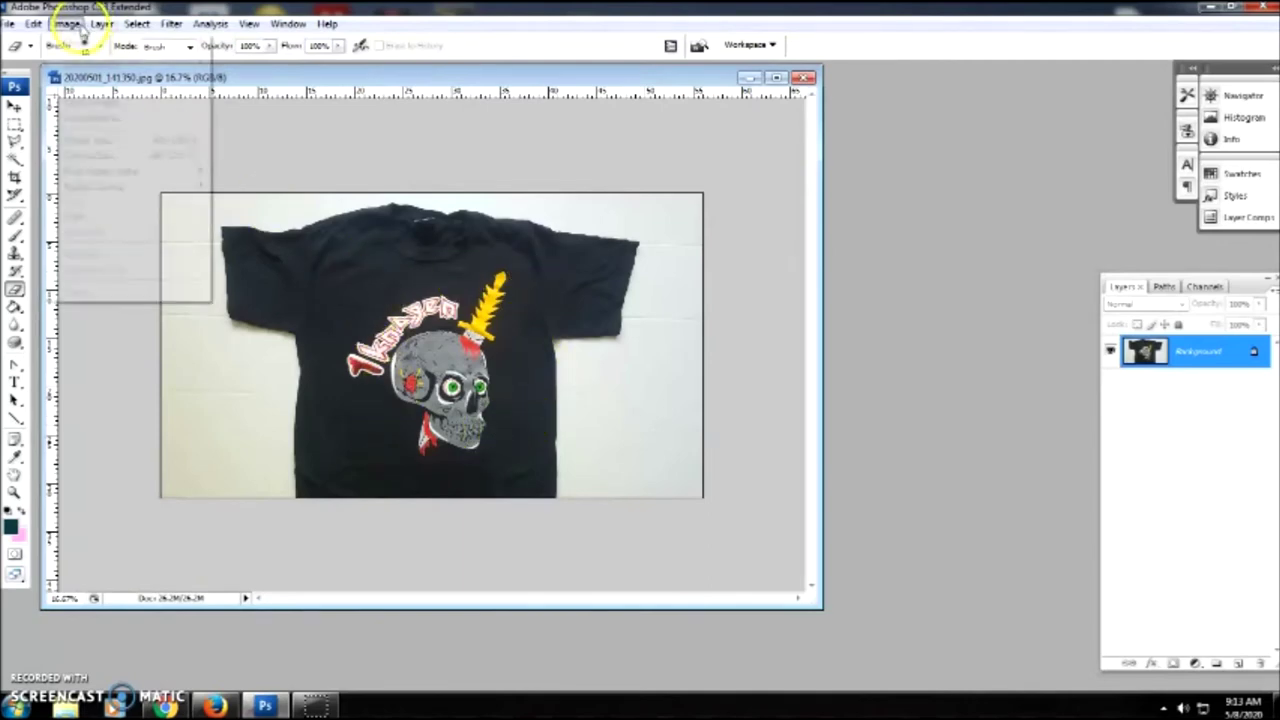
{"action": "mouse_move", "coordinate": [94, 62]}
{"action": "left_click", "coordinate": [301, 105]}
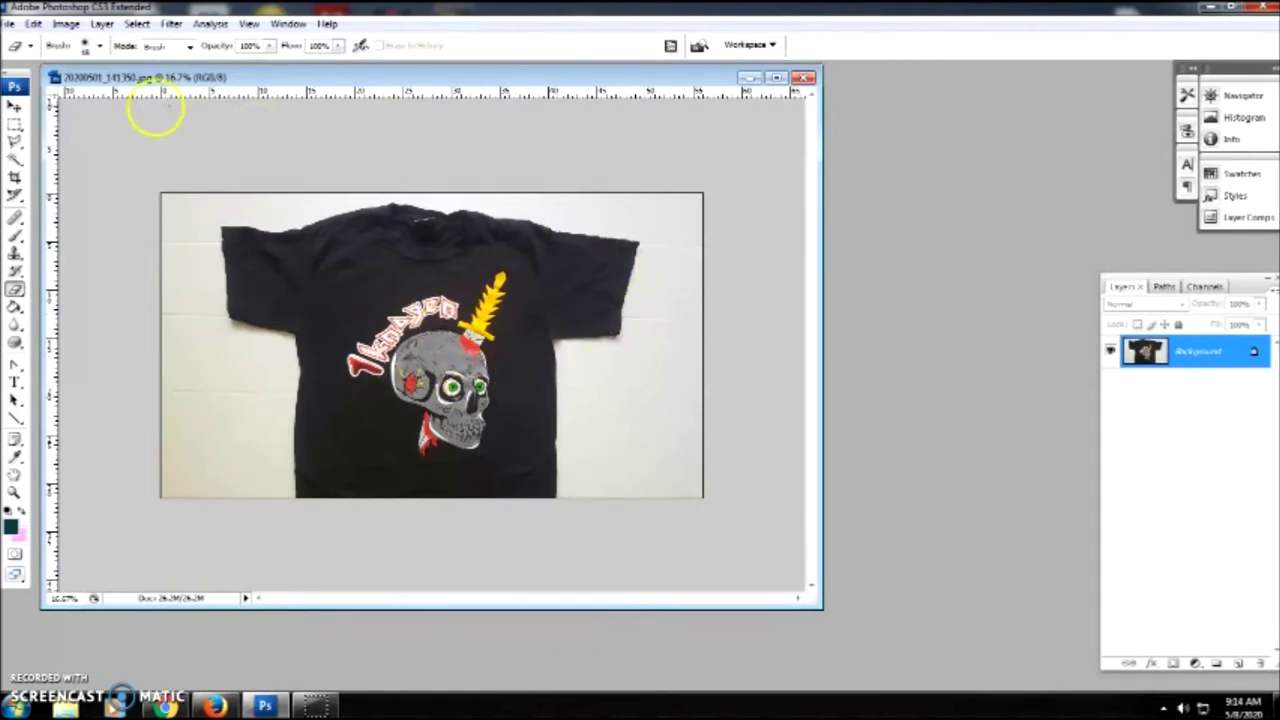
Step: Shift the midtones slightly toward cyan and blue in Color Balance
{"action": "left_click", "coordinate": [66, 23]}
{"action": "mouse_move", "coordinate": [90, 65]}
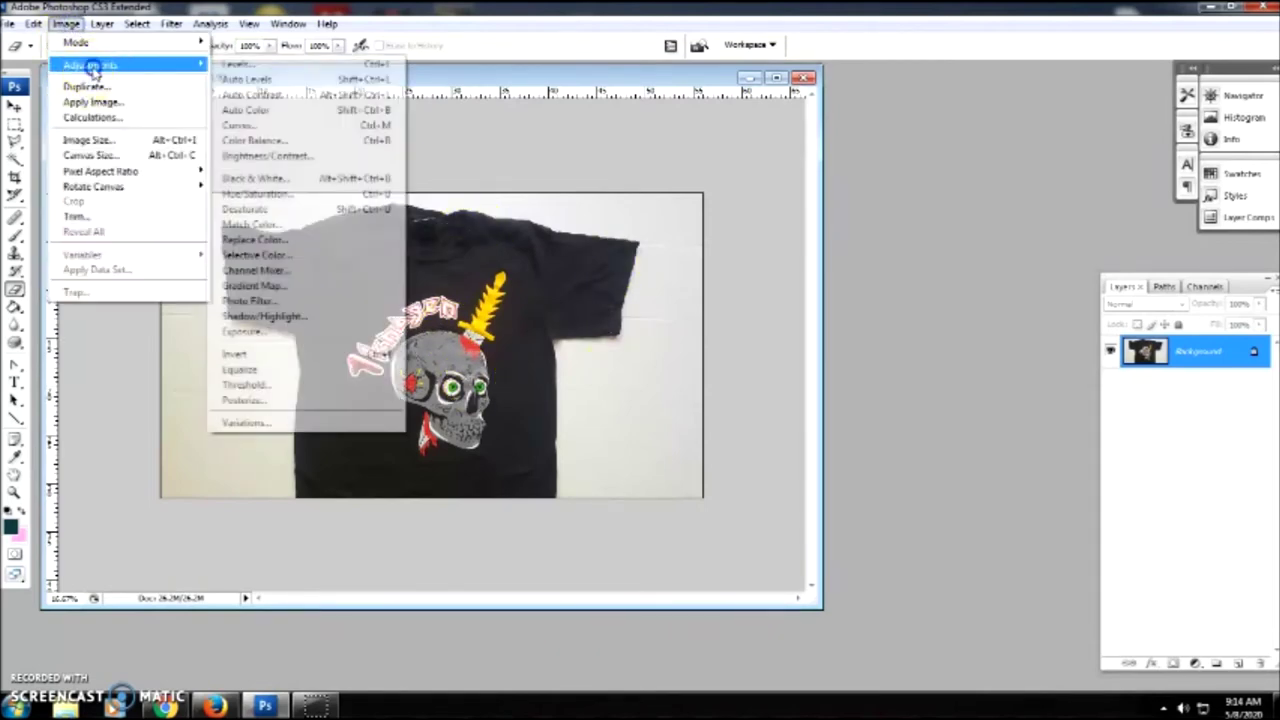
{"action": "left_click", "coordinate": [256, 140]}
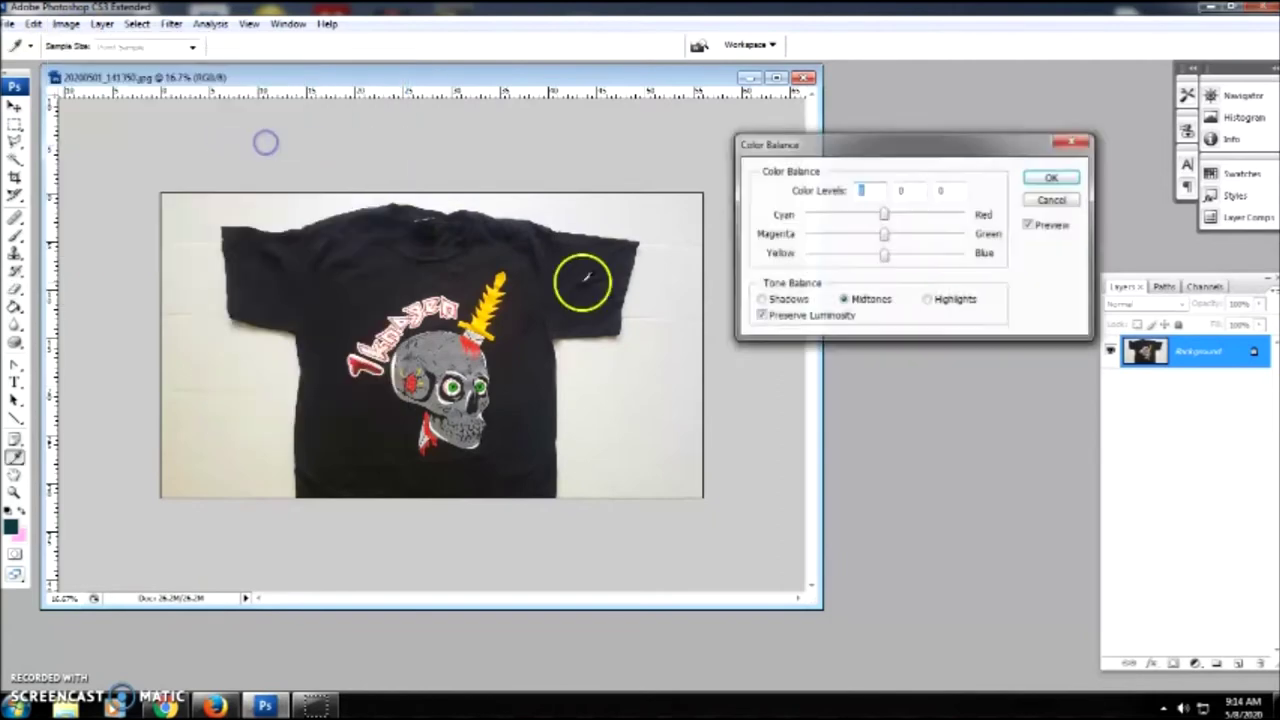
{"action": "mouse_move", "coordinate": [884, 218]}
{"action": "left_mouse_down"}
{"action": "mouse_move", "coordinate": [814, 217]}
{"action": "mouse_move", "coordinate": [885, 213]}
{"action": "left_mouse_up"}
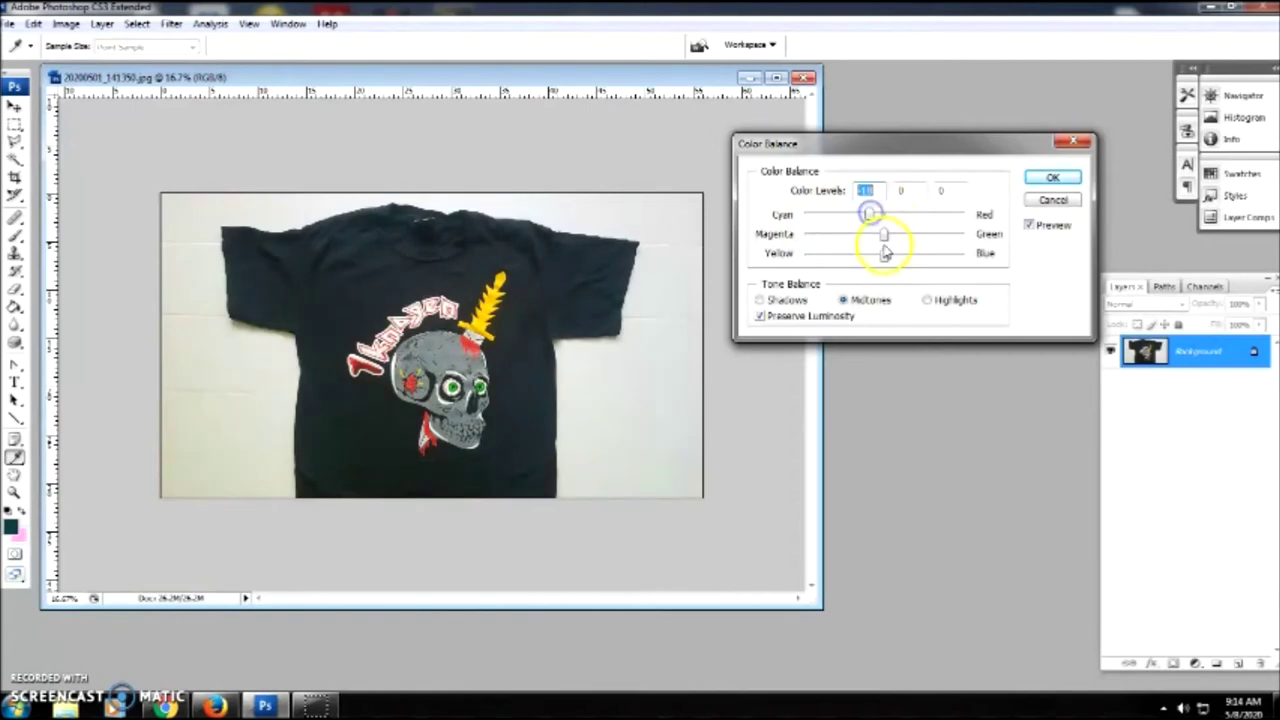
{"action": "left_click_drag", "start_coordinate": [884, 254], "coordinate": [890, 255]}
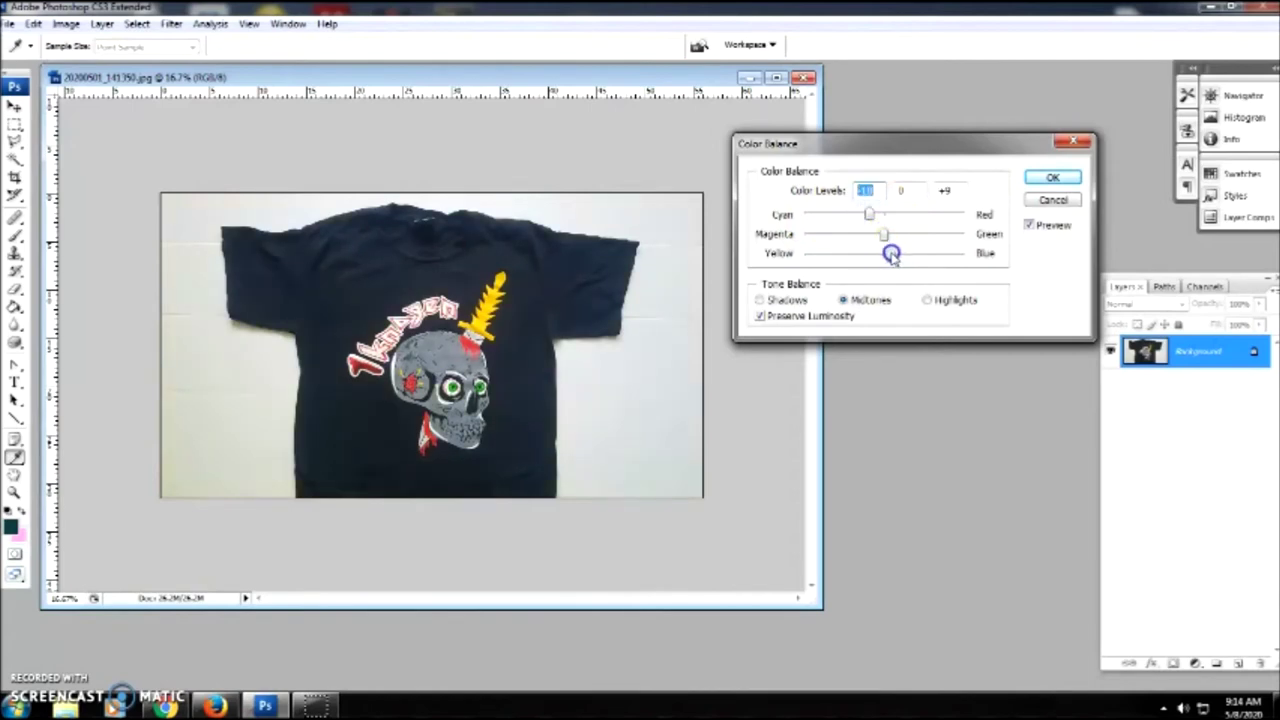
{"action": "left_click", "coordinate": [1052, 177]}
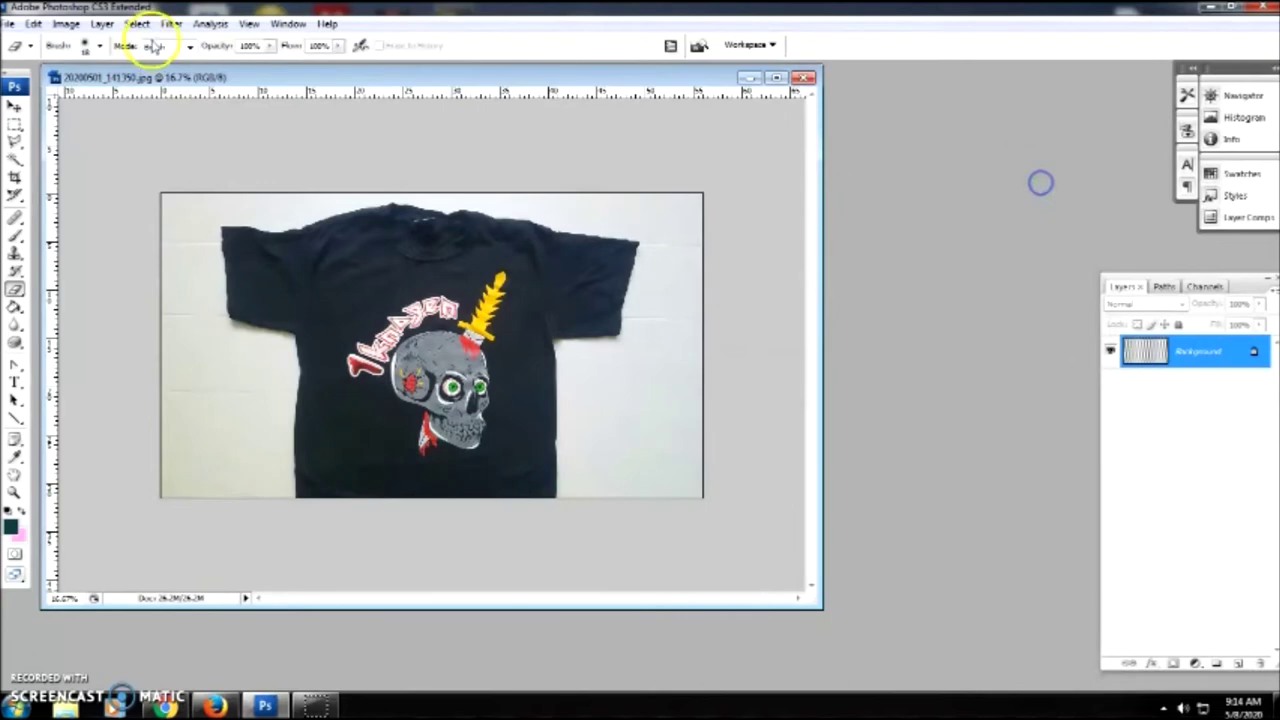
{"action": "left_click", "coordinate": [65, 23]}
Step: Raise the contrast in Brightness/Contrast to brighten the background and darken the shirt
{"action": "mouse_move", "coordinate": [78, 66]}
{"action": "left_click", "coordinate": [288, 158]}
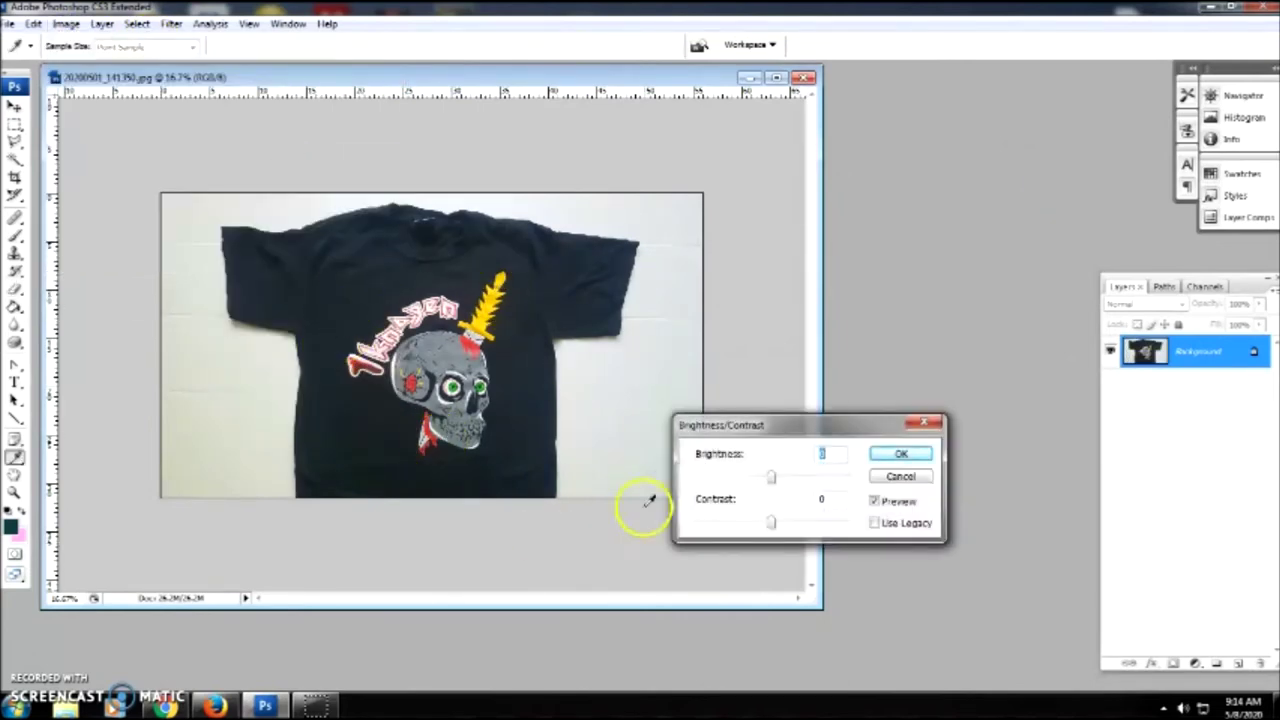
{"action": "left_click_drag", "start_coordinate": [788, 523], "coordinate": [820, 515]}
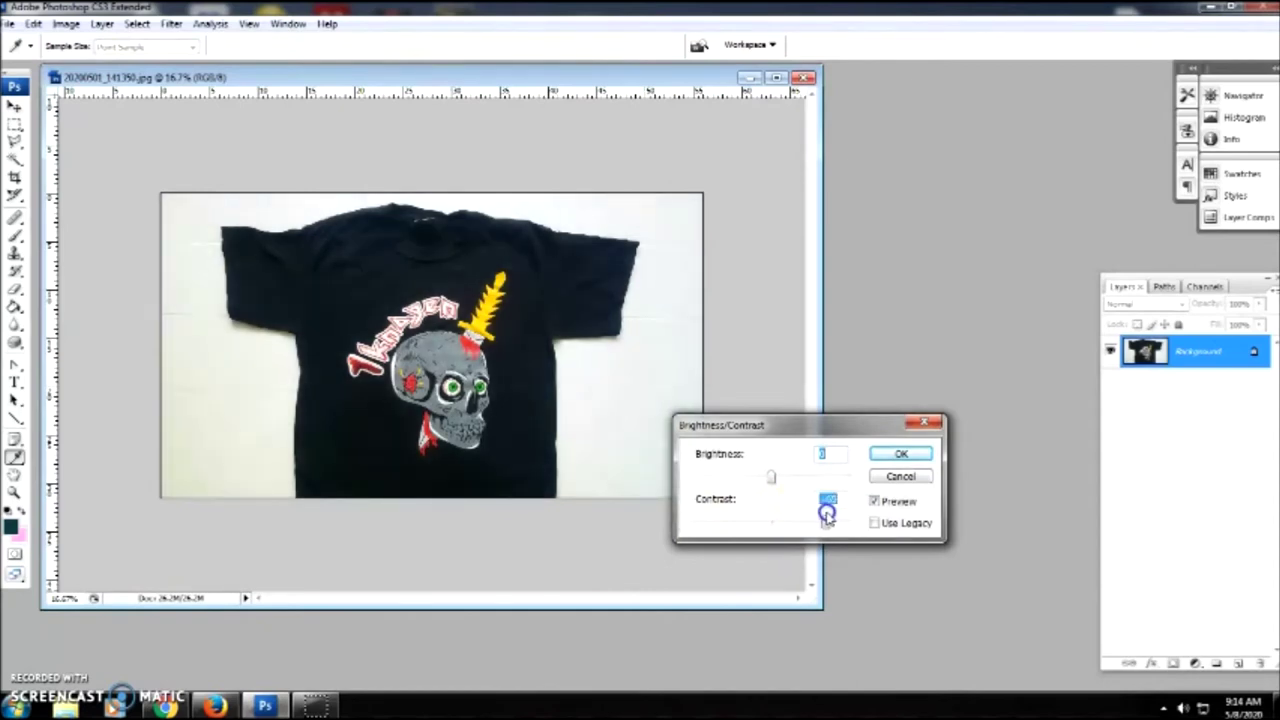
{"action": "left_click", "coordinate": [905, 453]}
{"action": "key", "text": "e"}
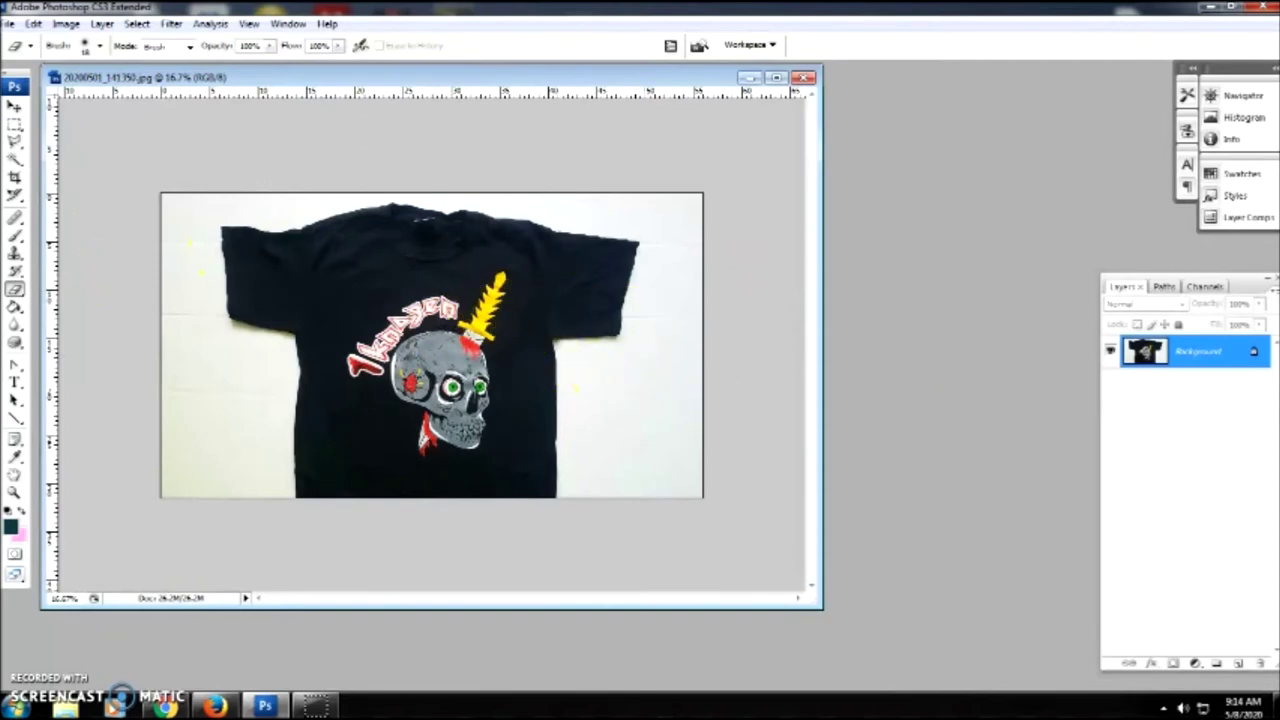
Step: Marquee-select and copy the whole shirt photo, paste it as Layer 1, keeping that name
{"action": "left_click", "coordinate": [15, 125]}
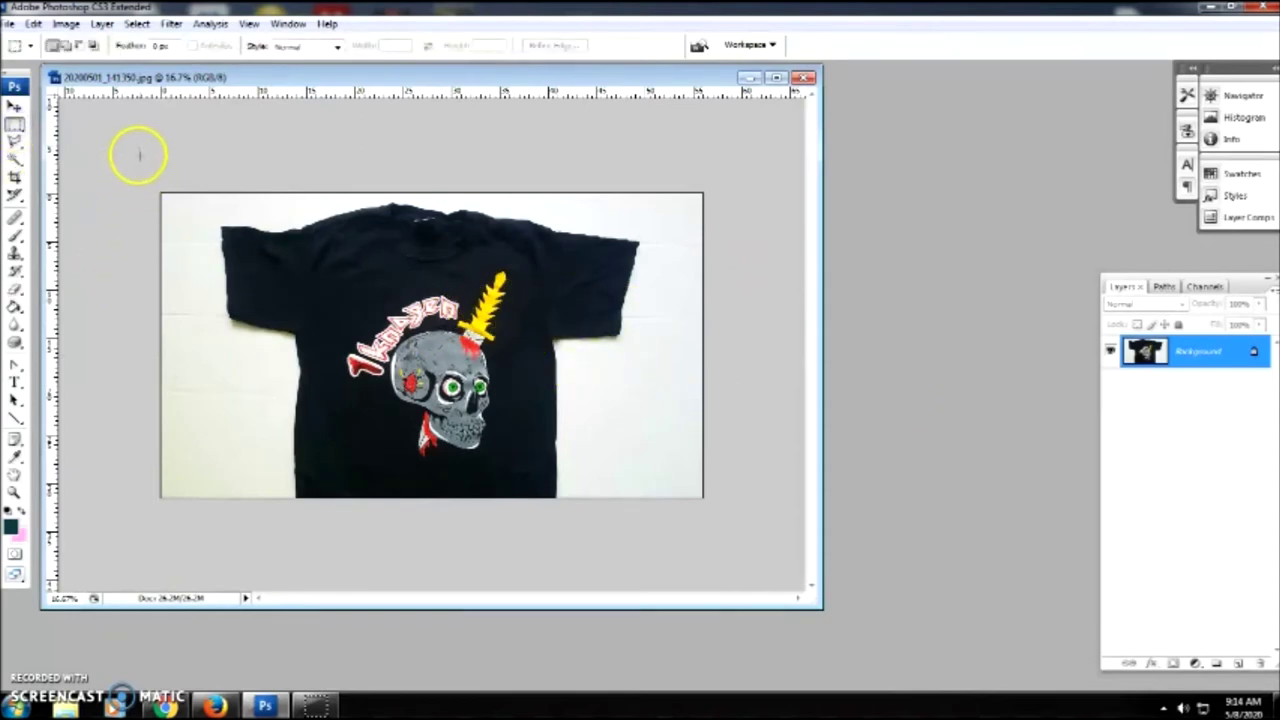
{"action": "left_click_drag", "start_coordinate": [158, 190], "coordinate": [763, 571]}
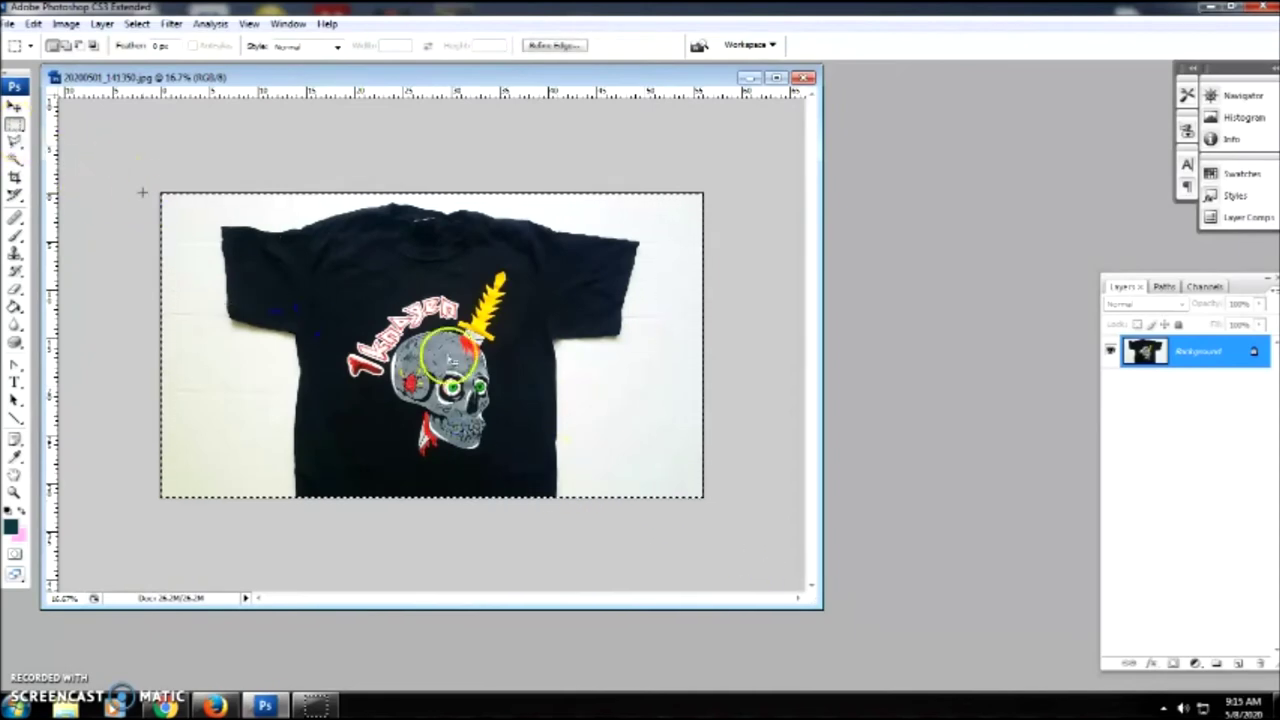
{"action": "left_click", "coordinate": [33, 23]}
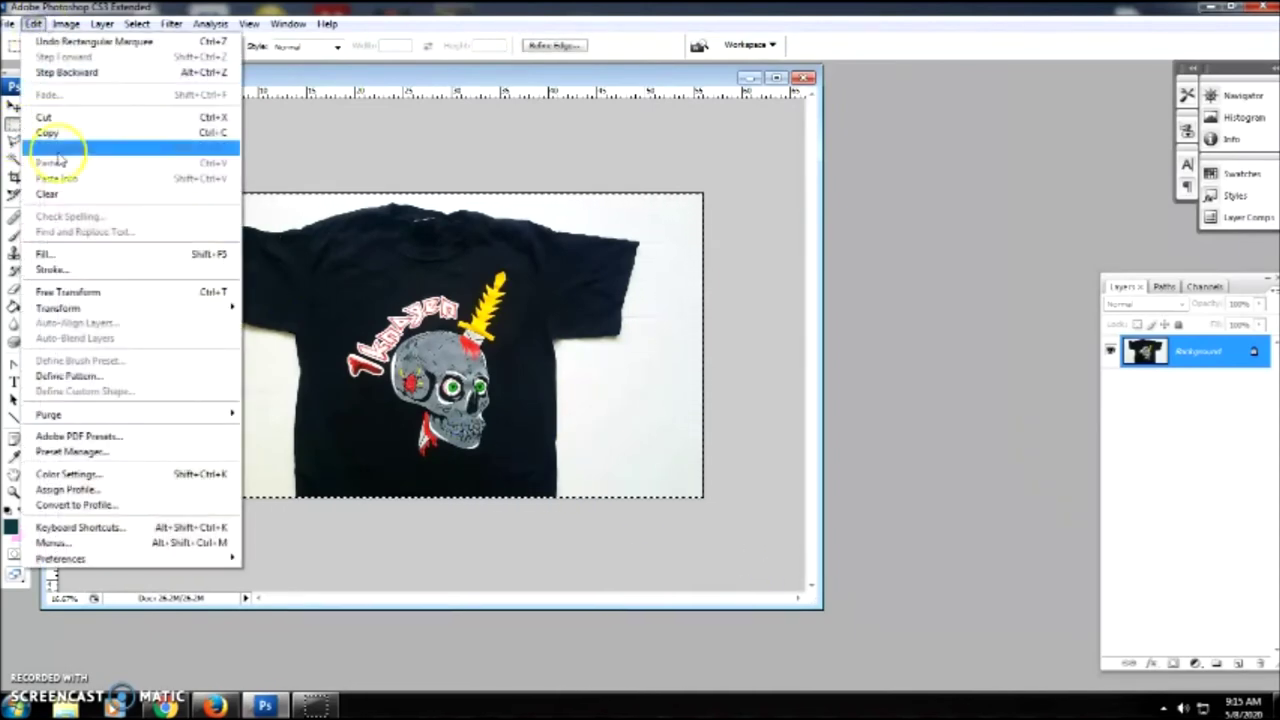
{"action": "left_click", "coordinate": [66, 136]}
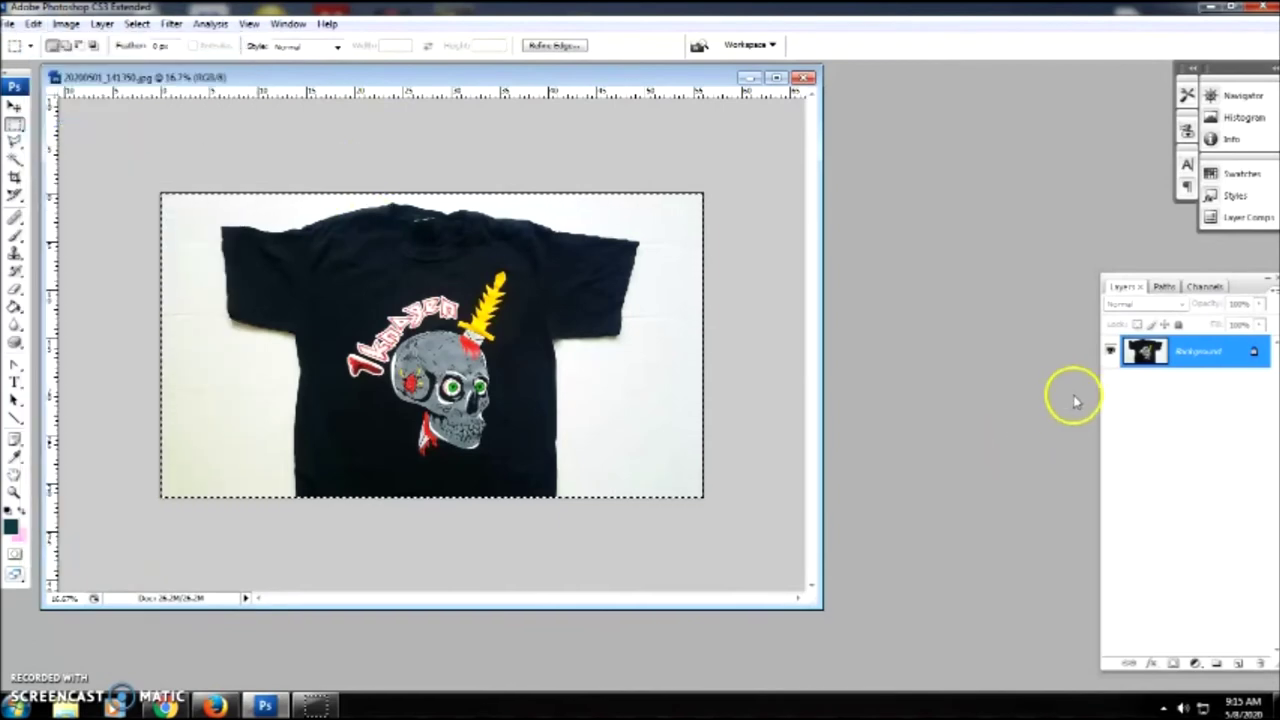
{"action": "left_click", "coordinate": [33, 23]}
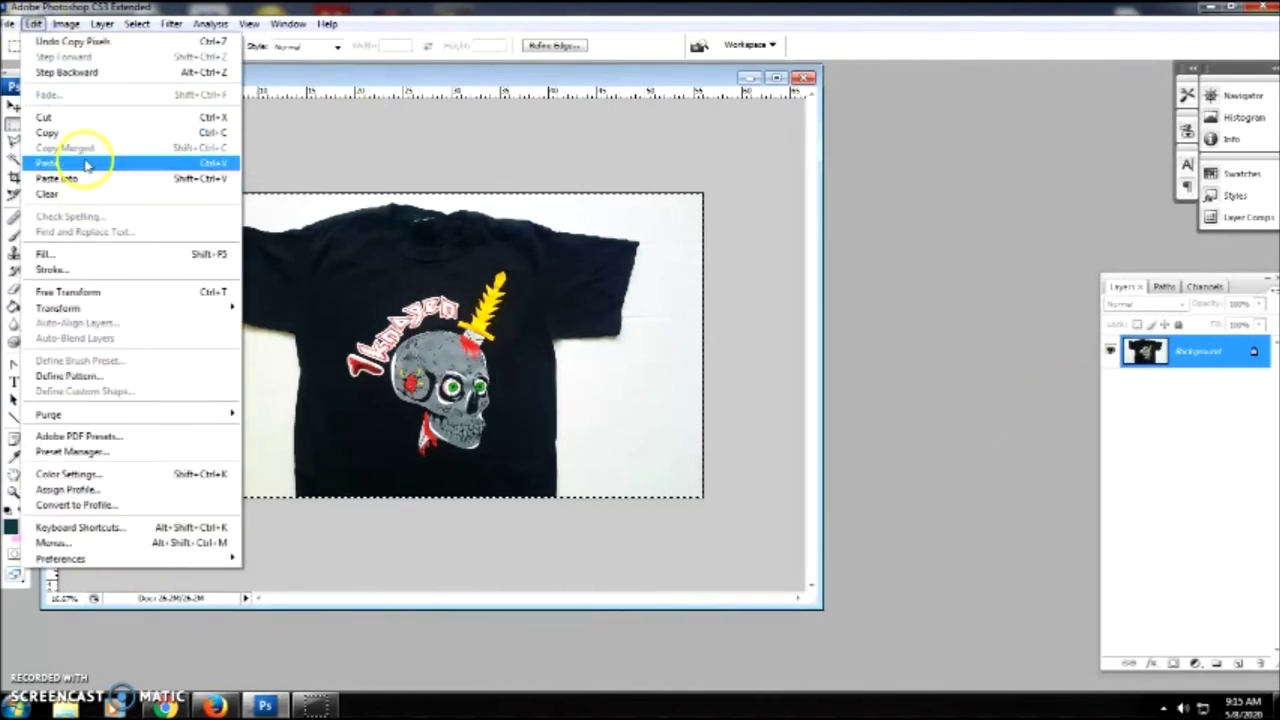
{"action": "left_click", "coordinate": [84, 160]}
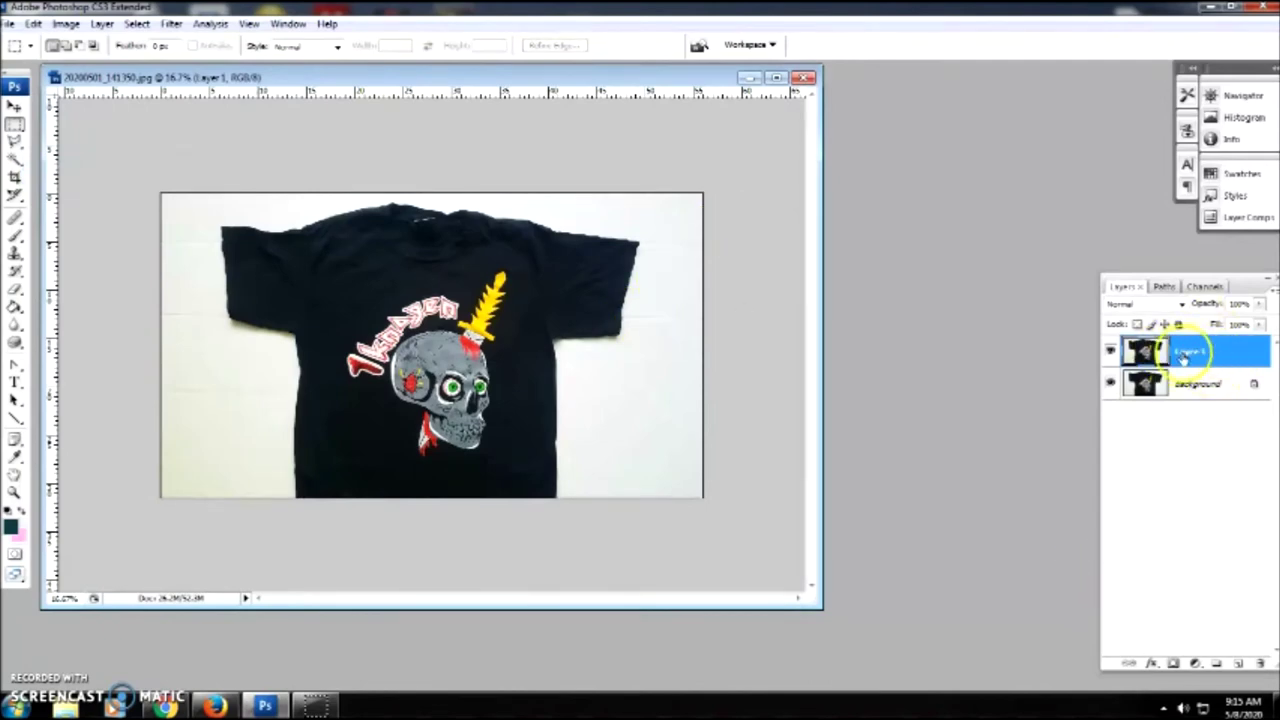
{"action": "double_click", "coordinate": [1188, 353]}
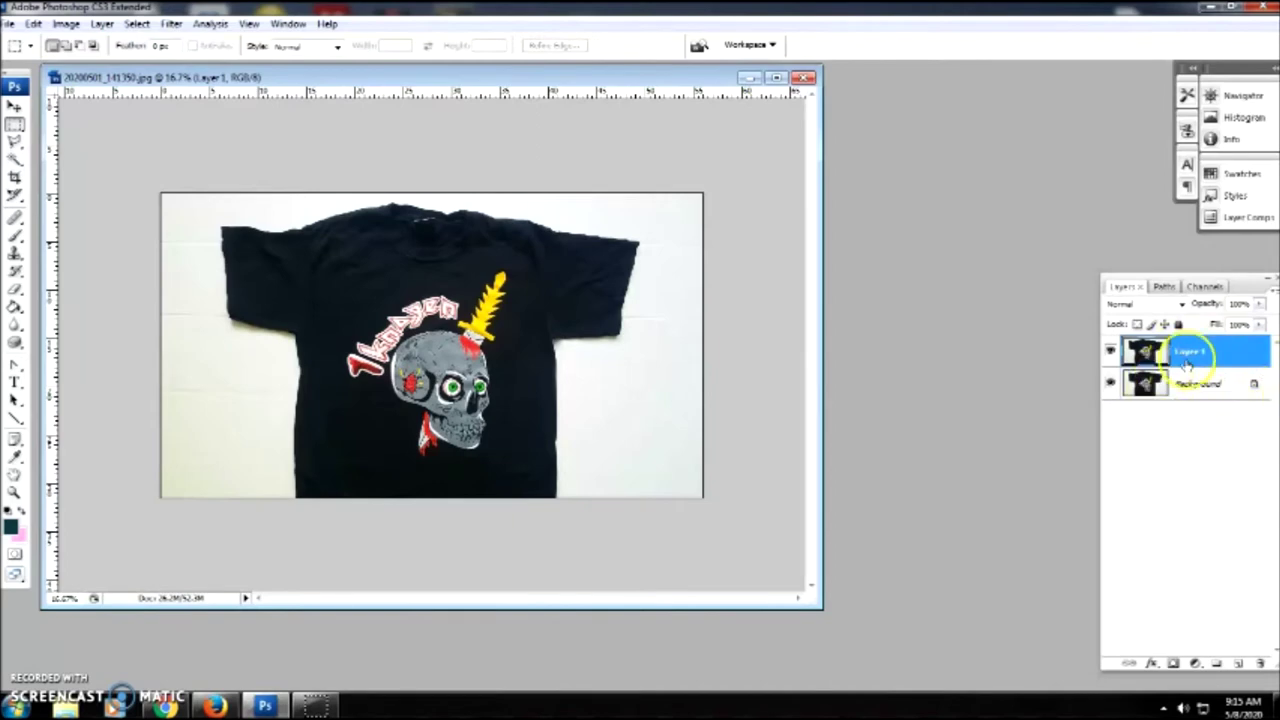
{"action": "key", "text": "Return"}
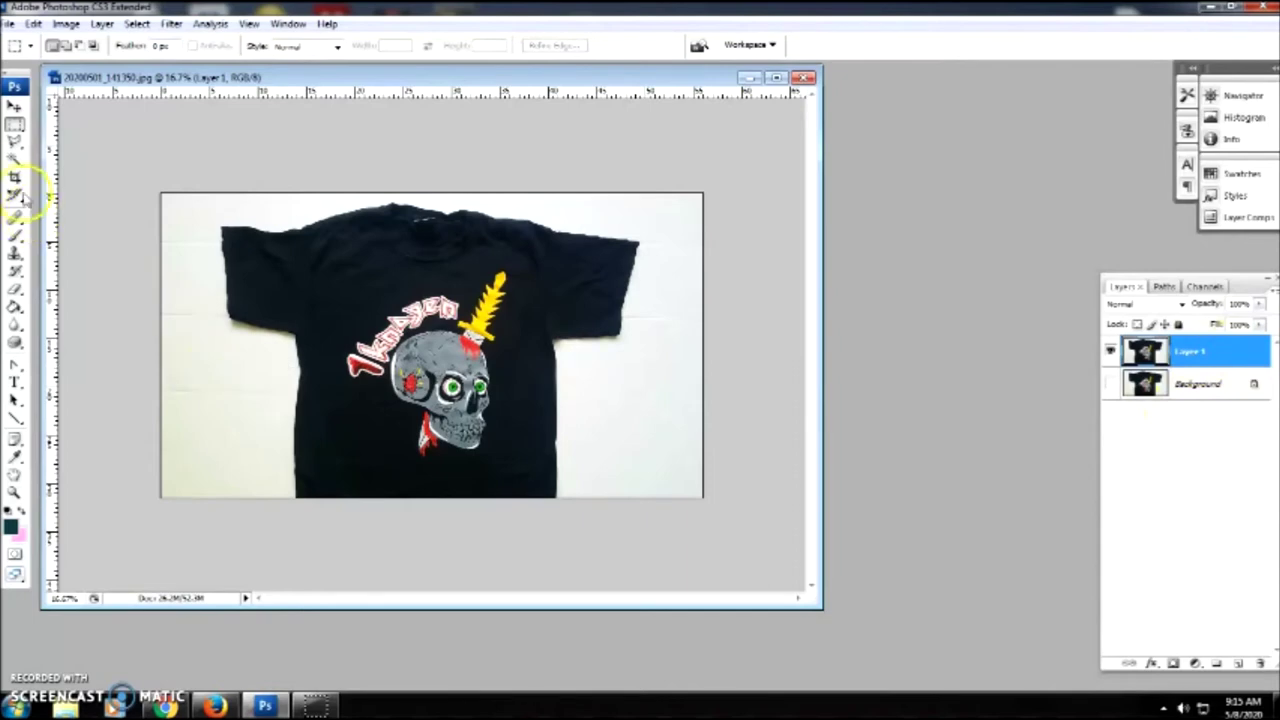
Step: Magic-wand the white backdrop on Layer 1, delete it to transparency, and deselect
{"action": "left_click", "coordinate": [15, 160]}
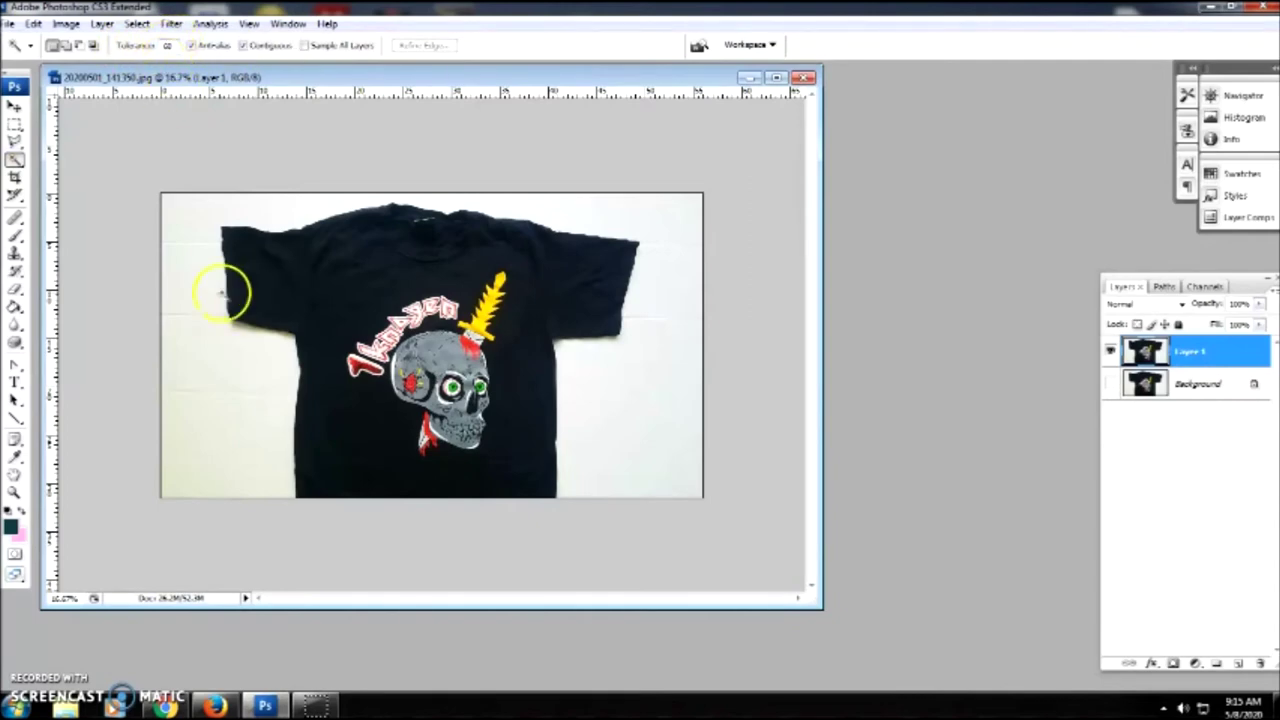
{"action": "left_click", "coordinate": [213, 353]}
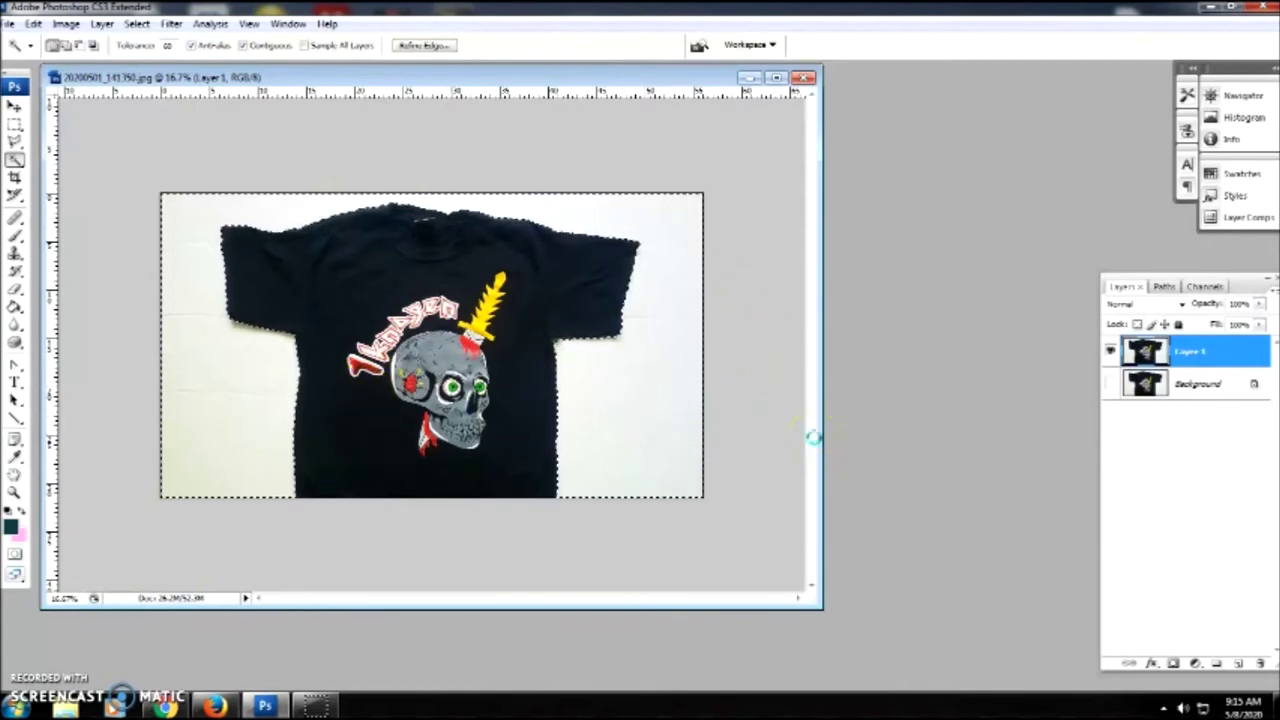
{"action": "left_click", "coordinate": [14, 124]}
{"action": "left_click", "coordinate": [224, 133]}
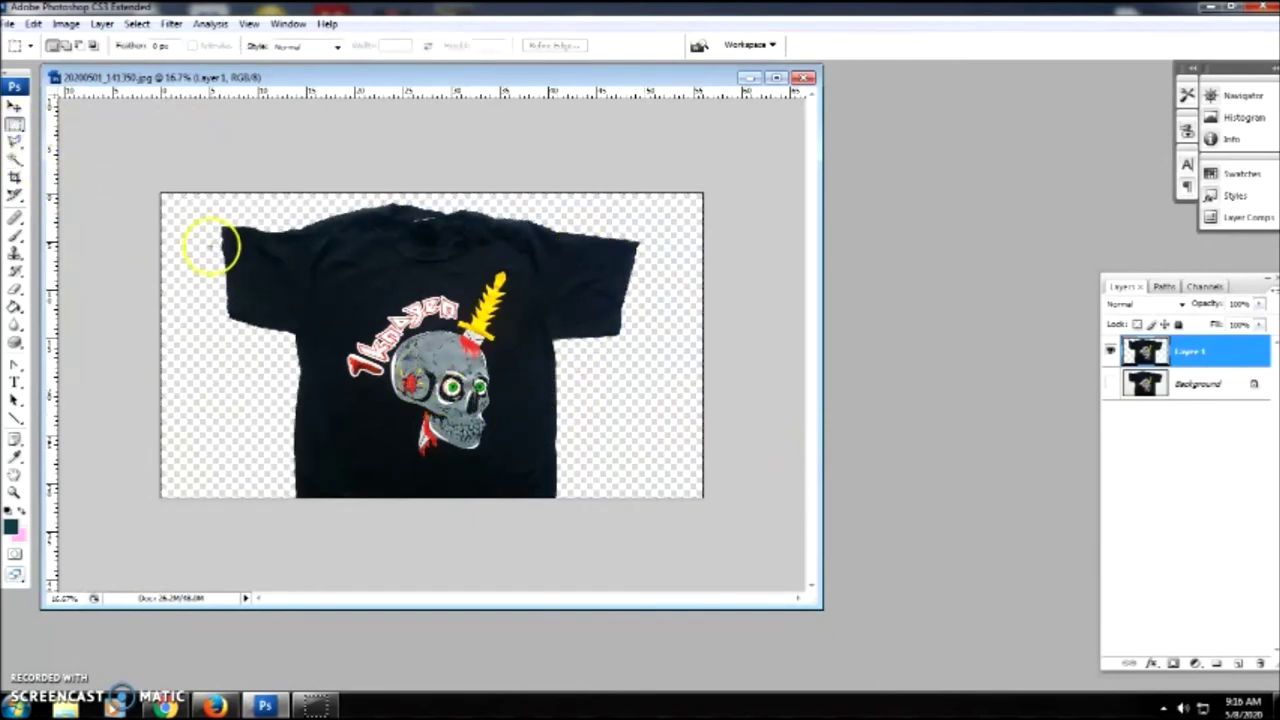
{"action": "left_click", "coordinate": [8, 23]}
Step: Open instagram TEMPLATE.psd from SCREEN PRINTING, hide its green-shirt layer, and enlarge the window
{"action": "left_click", "coordinate": [30, 40]}
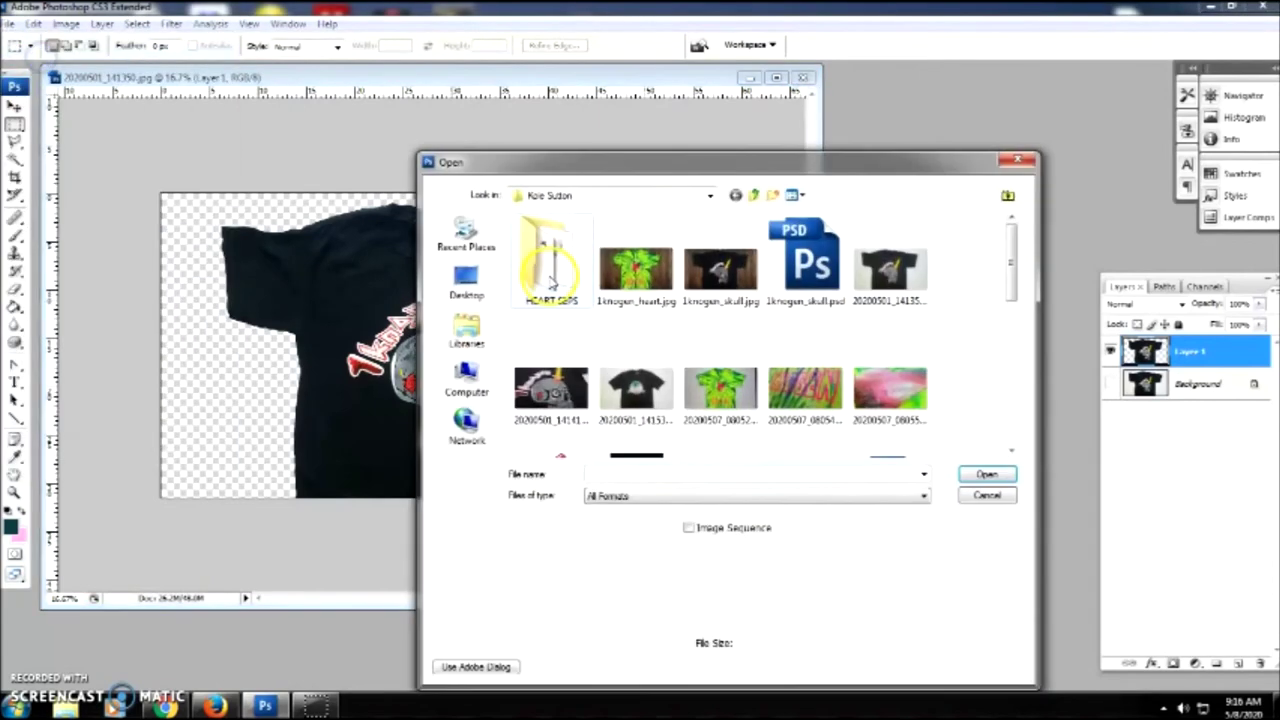
{"action": "left_click", "coordinate": [757, 195]}
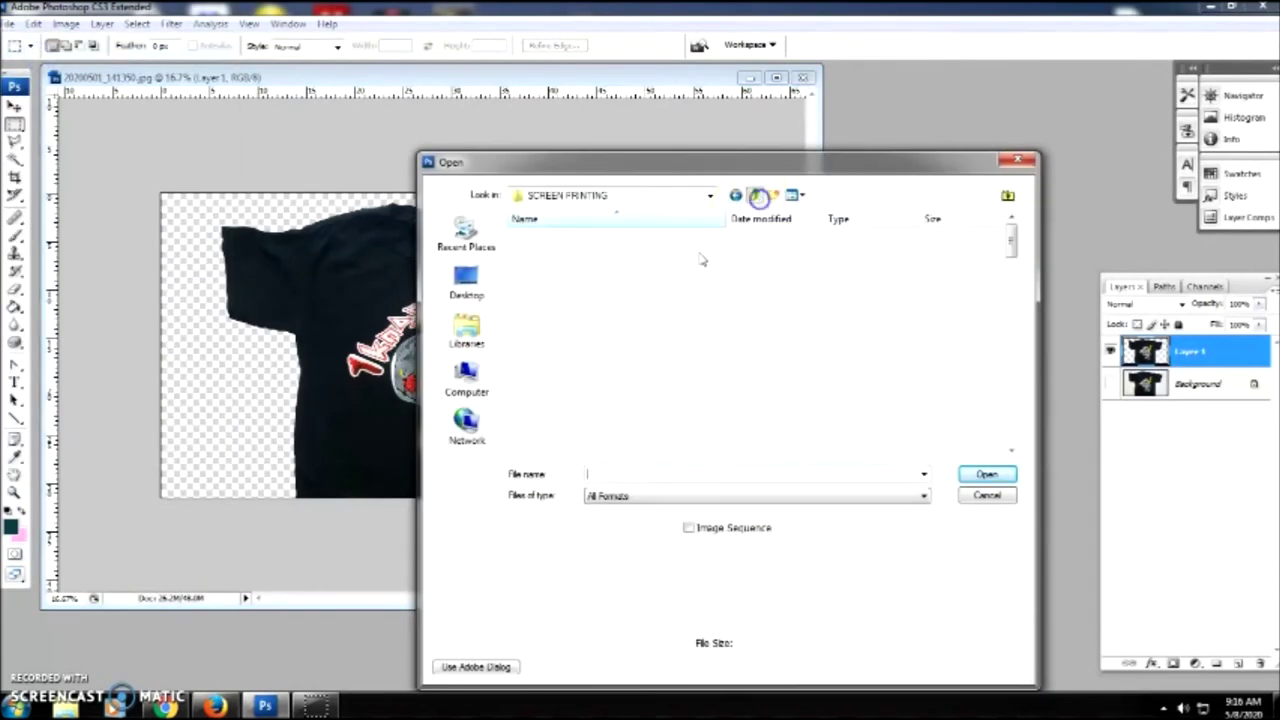
{"action": "left_click_drag", "start_coordinate": [1013, 285], "coordinate": [1013, 436]}
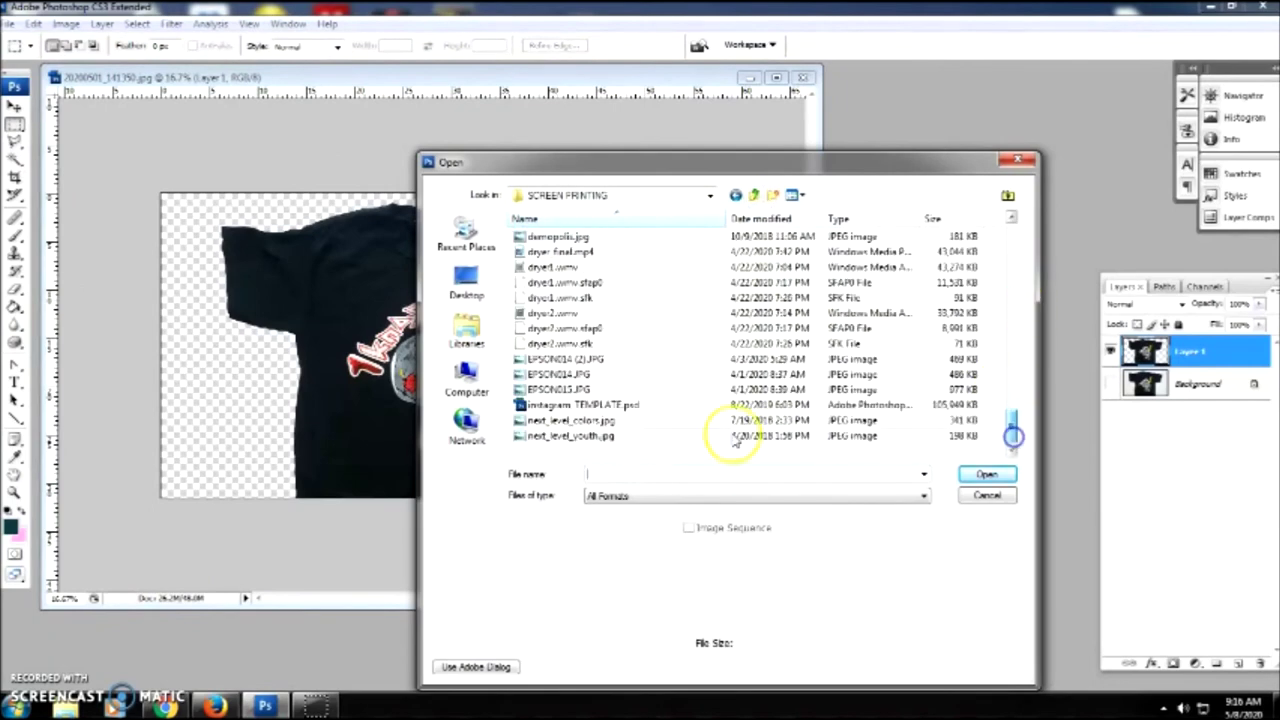
{"action": "left_click", "coordinate": [643, 406]}
{"action": "left_click", "coordinate": [995, 473]}
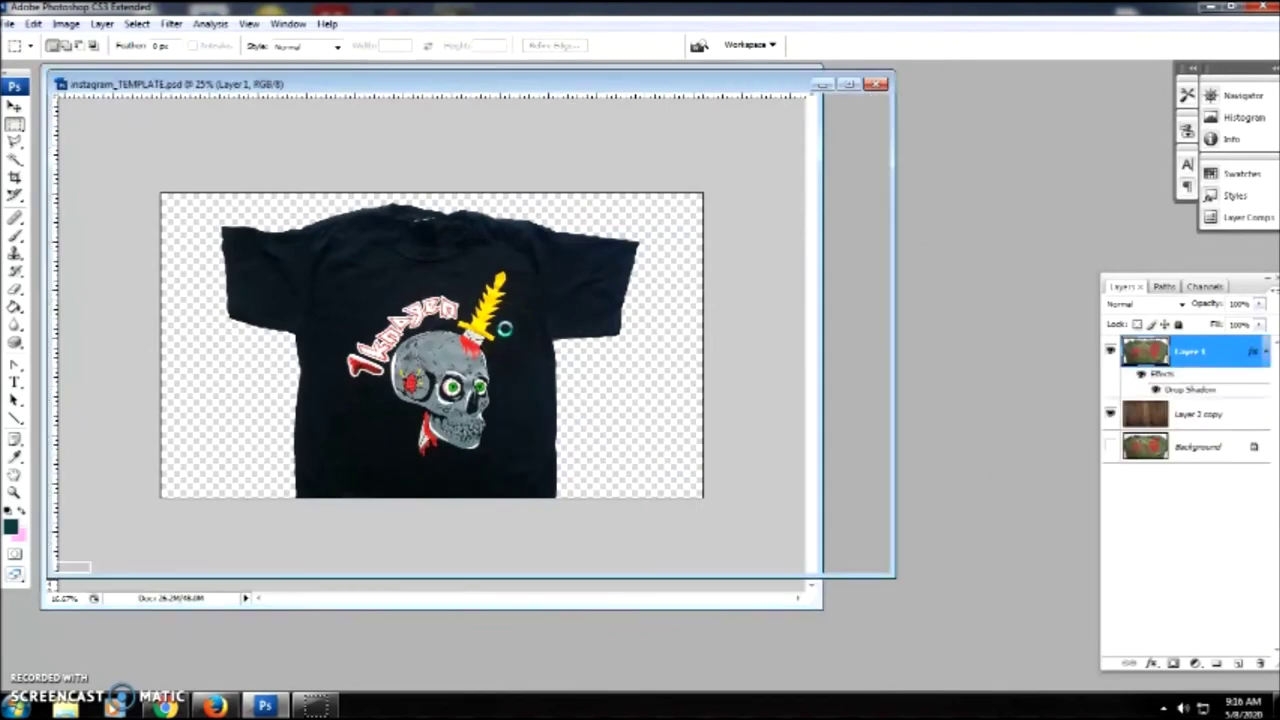
{"action": "left_click", "coordinate": [1112, 355]}
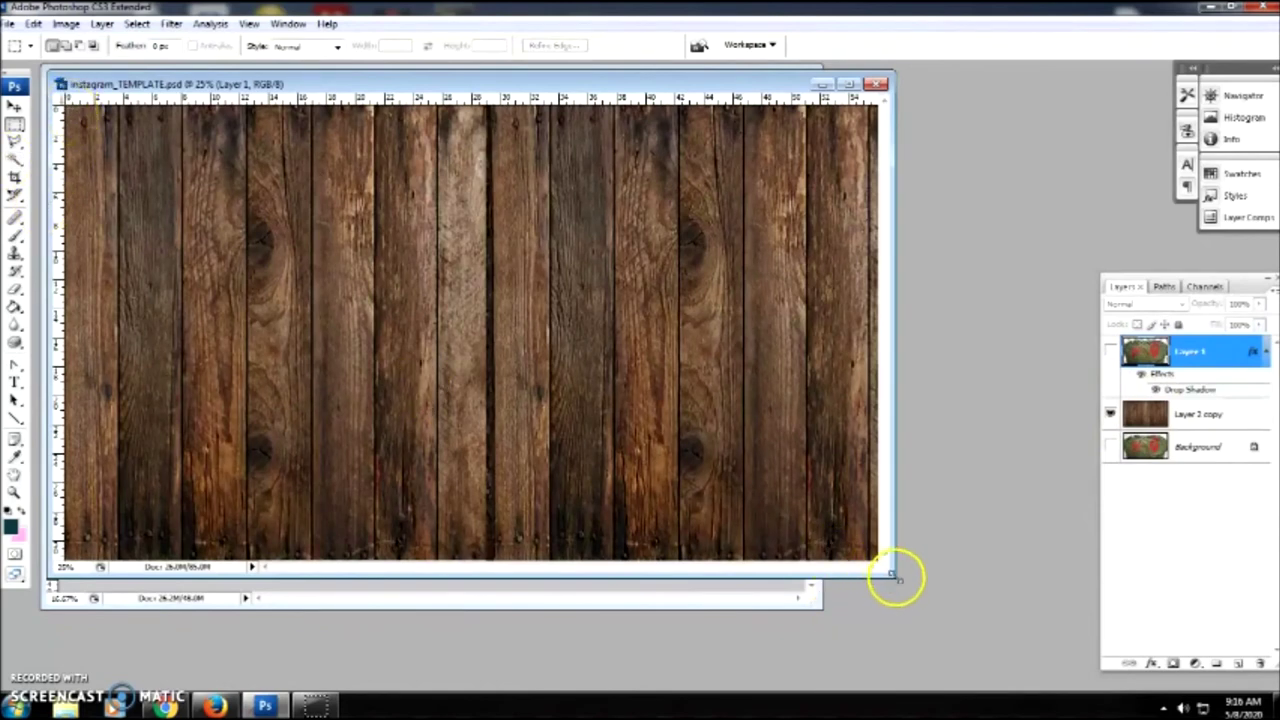
{"action": "left_click_drag", "start_coordinate": [895, 578], "coordinate": [917, 594]}
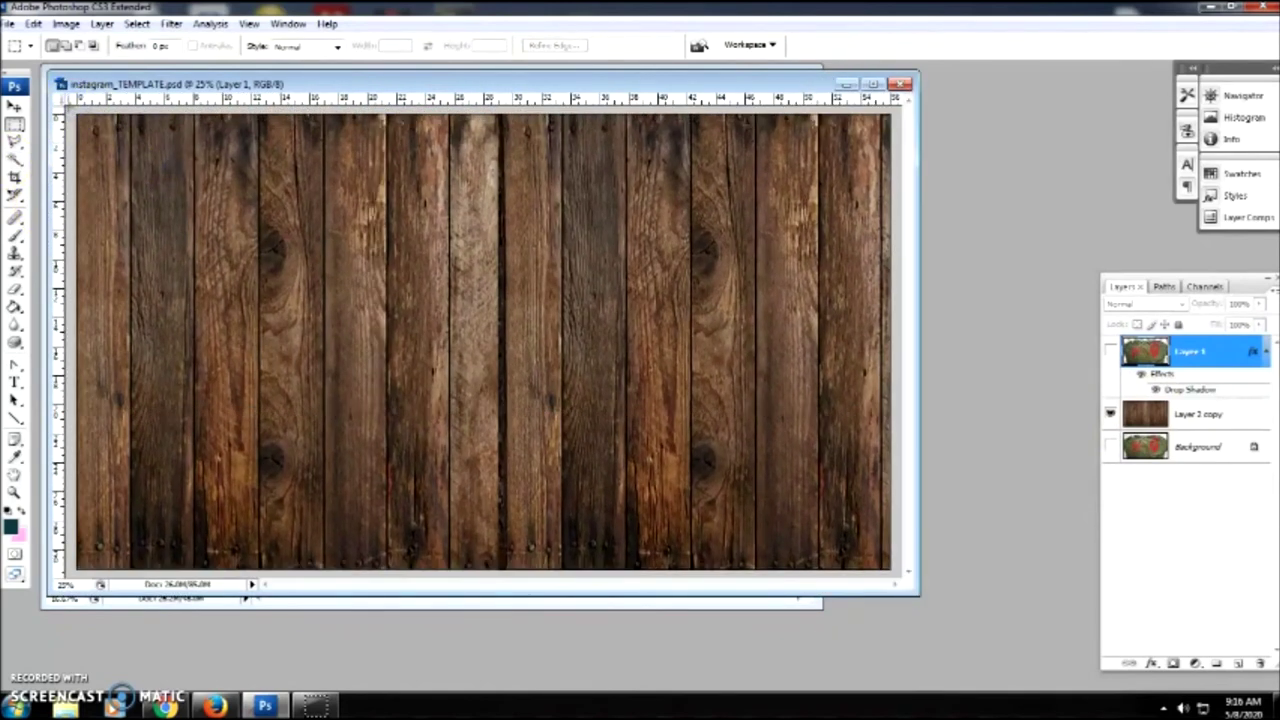
Step: Select all in the template and copy its Layer 2 copy wood-plank layer
{"action": "key", "text": "ctrl+a"}
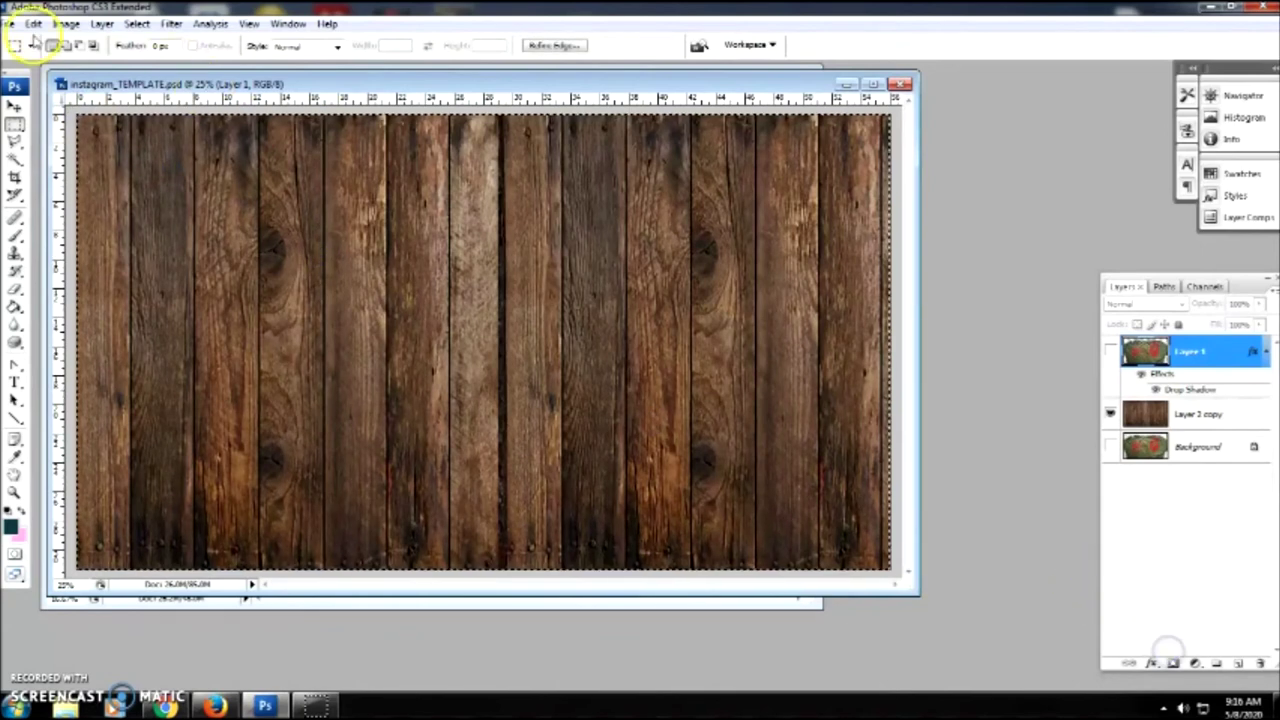
{"action": "left_click", "coordinate": [34, 24]}
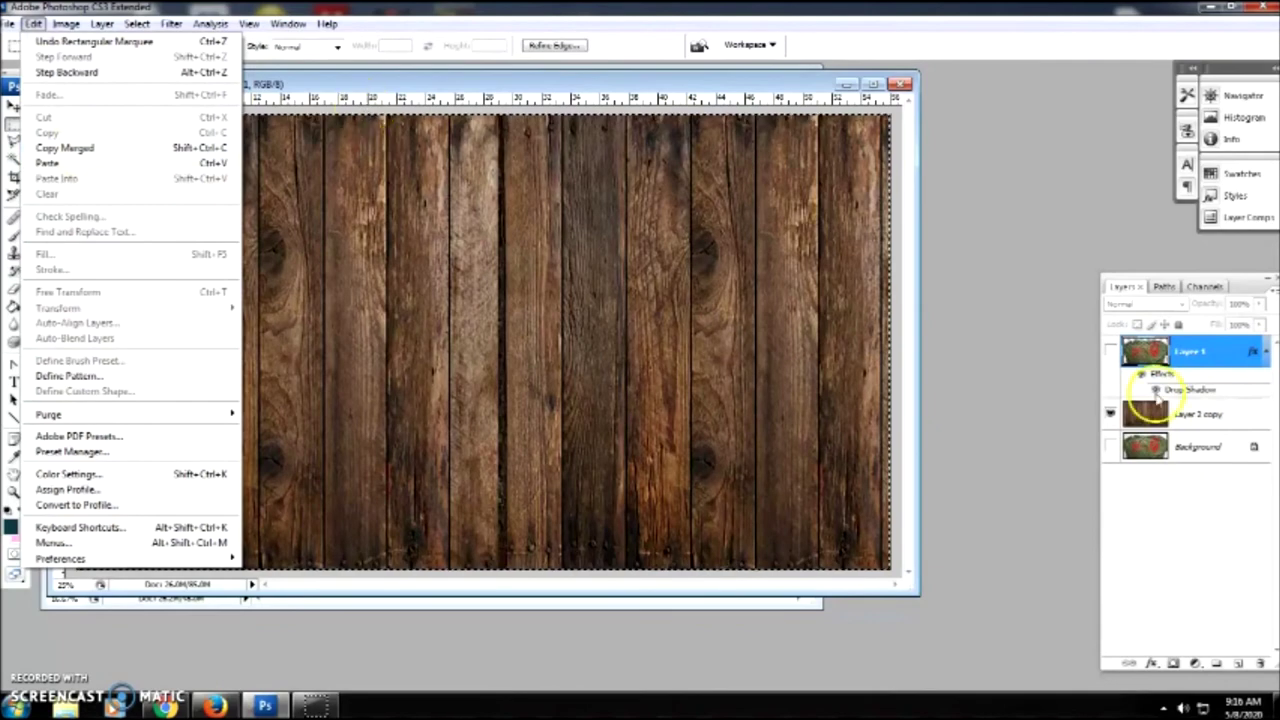
{"action": "key", "text": "alt+bracketleft"}
{"action": "left_click", "coordinate": [34, 24]}
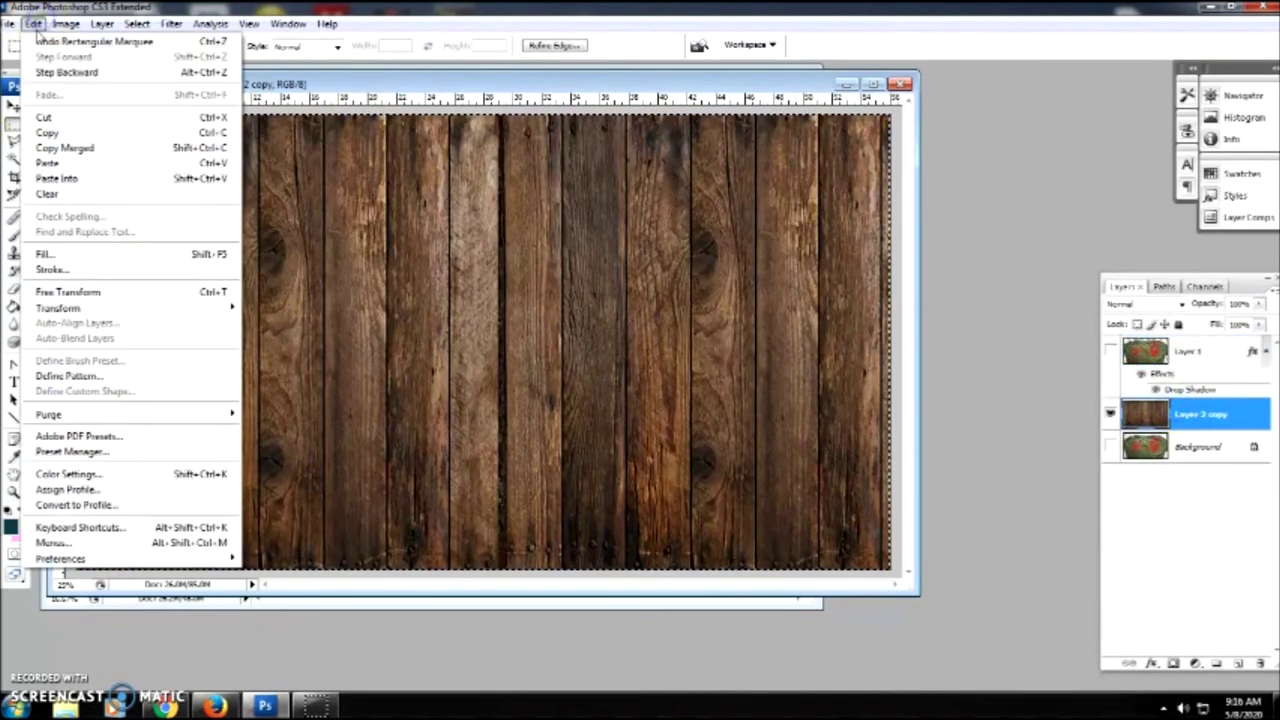
{"action": "left_click", "coordinate": [36, 26]}
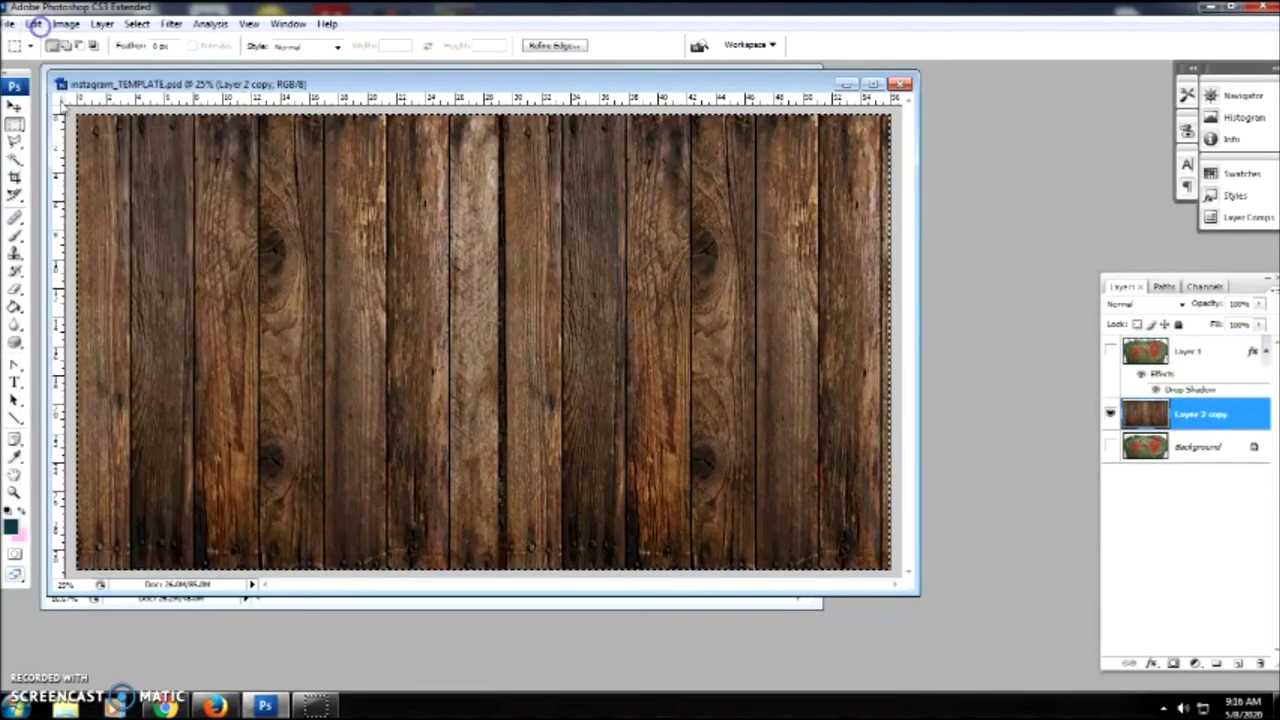
{"action": "left_click", "coordinate": [34, 24]}
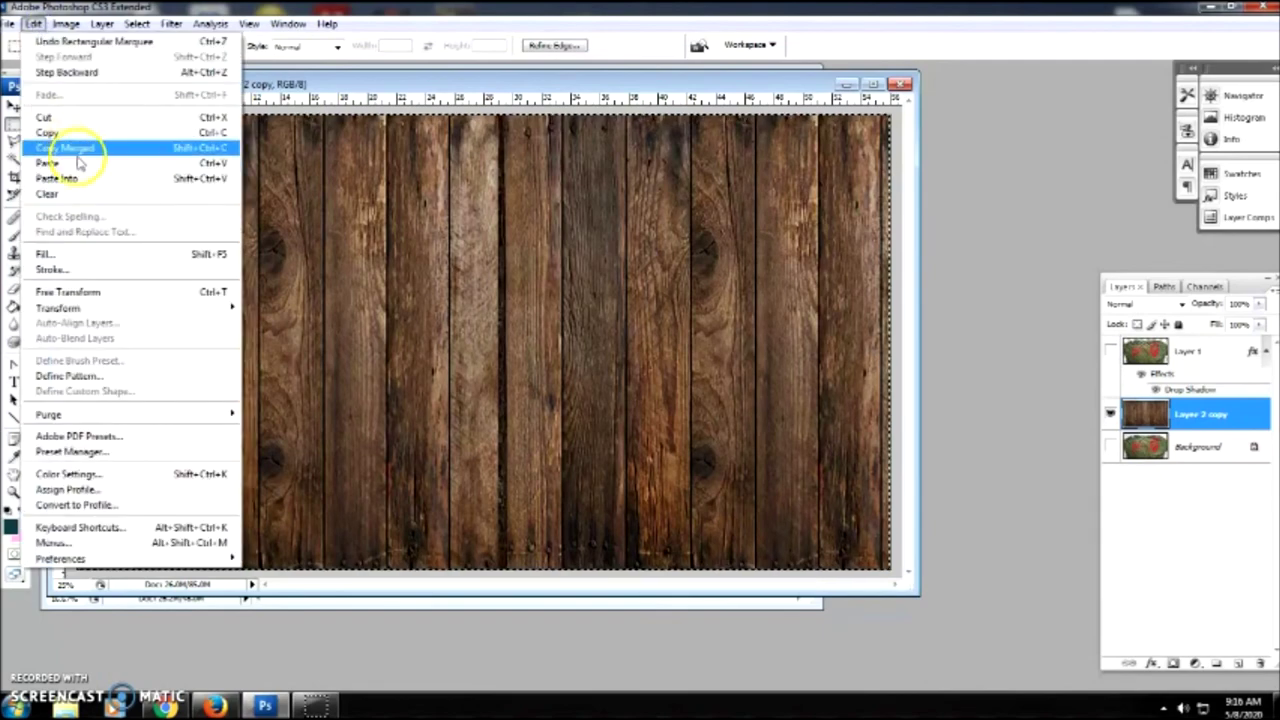
{"action": "left_click", "coordinate": [64, 129]}
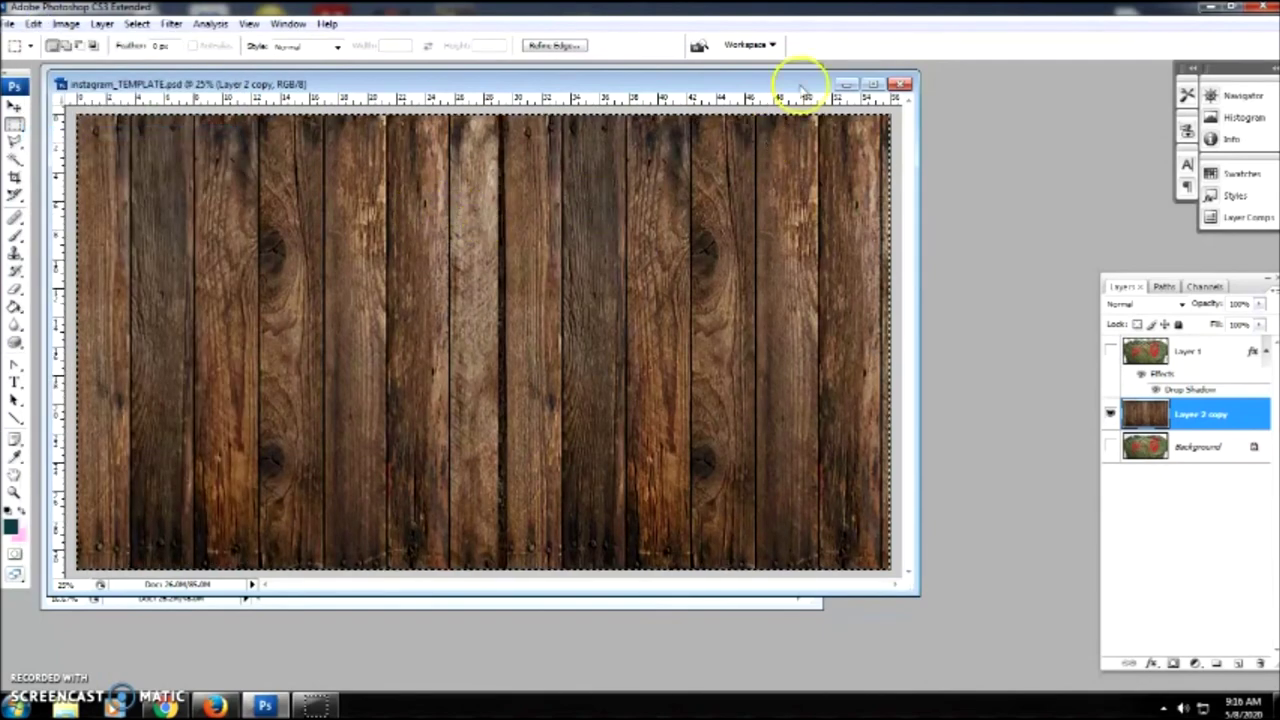
Step: Paste the wood background into the T-shirt document above the Background layer
{"action": "left_click", "coordinate": [845, 83]}
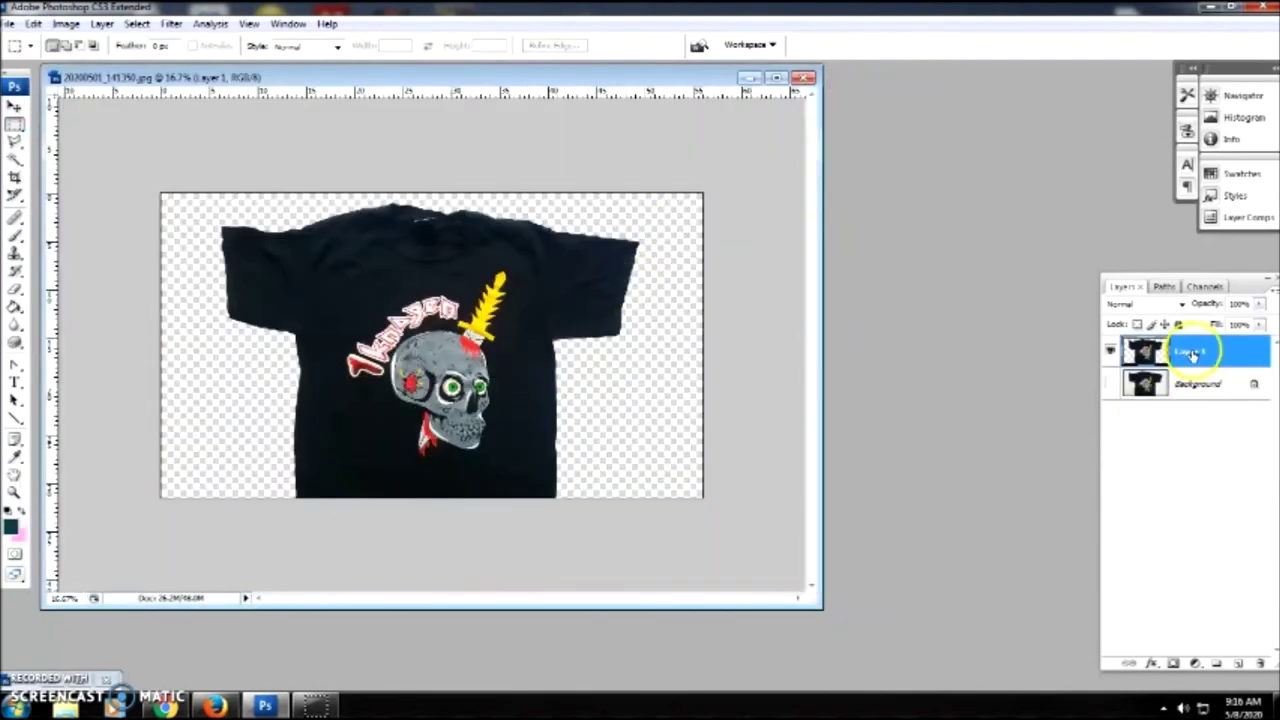
{"action": "left_click", "coordinate": [1192, 385]}
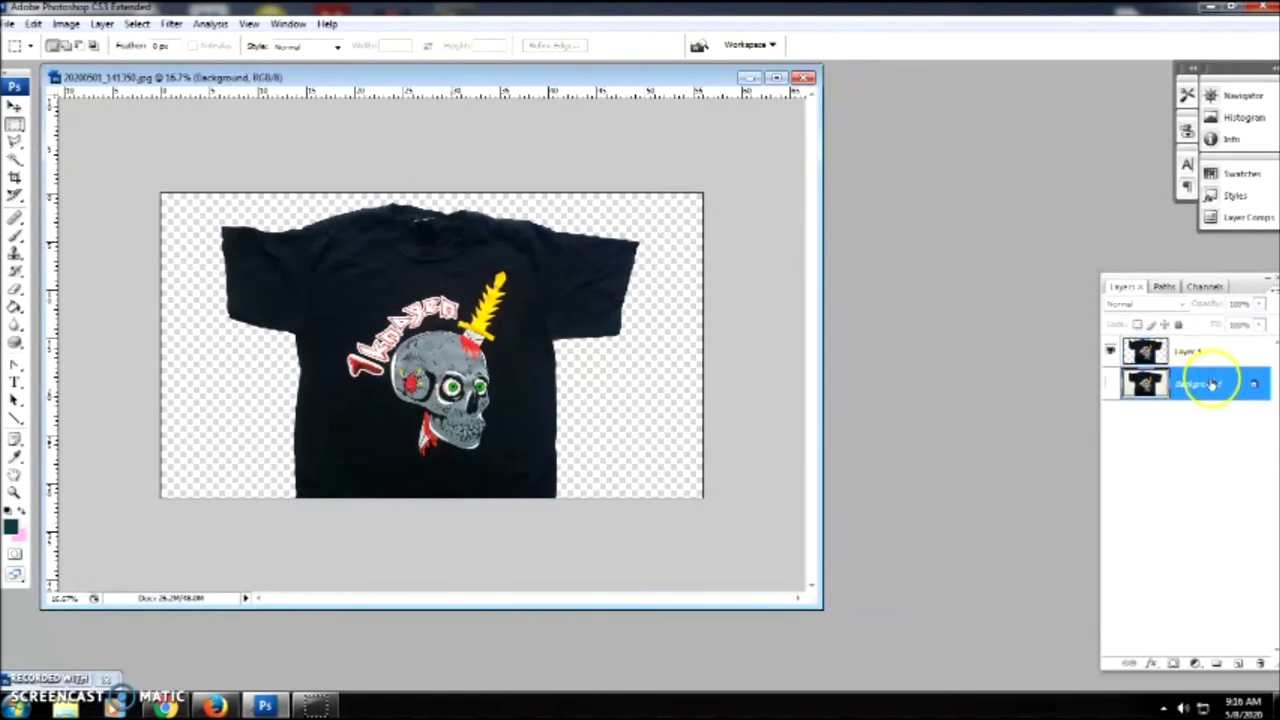
{"action": "left_click", "coordinate": [36, 24]}
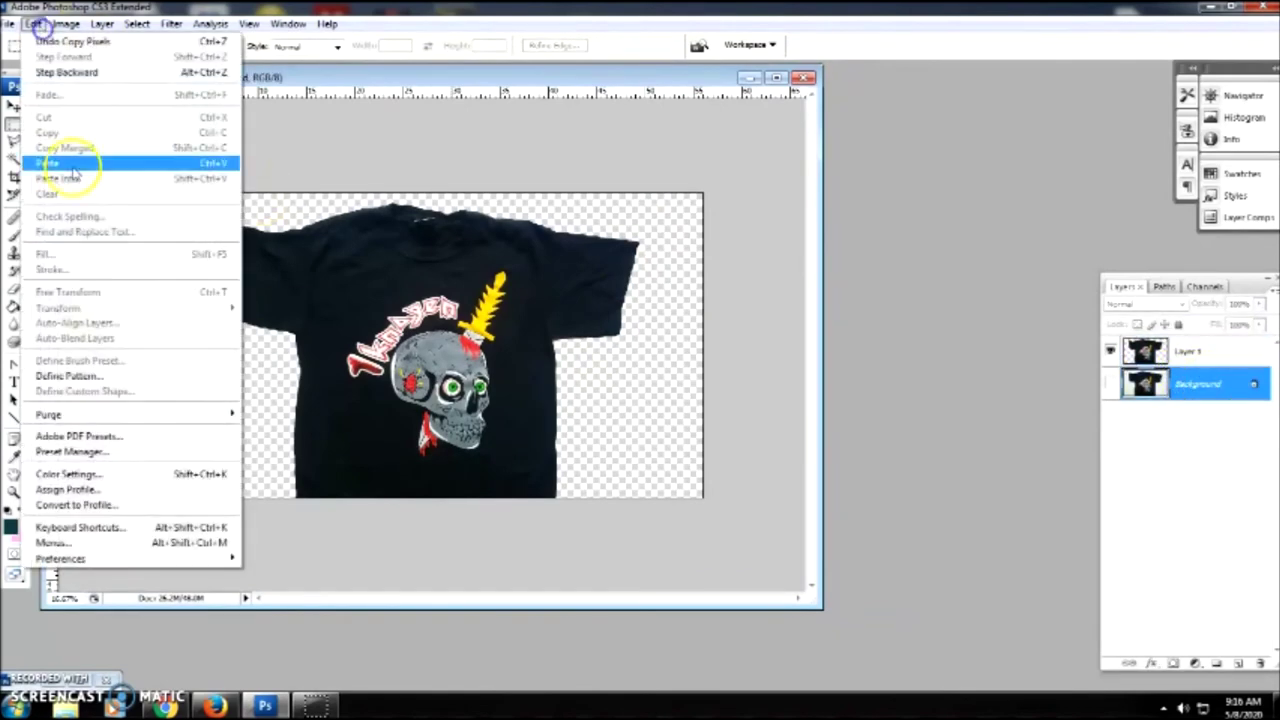
{"action": "left_click", "coordinate": [82, 164]}
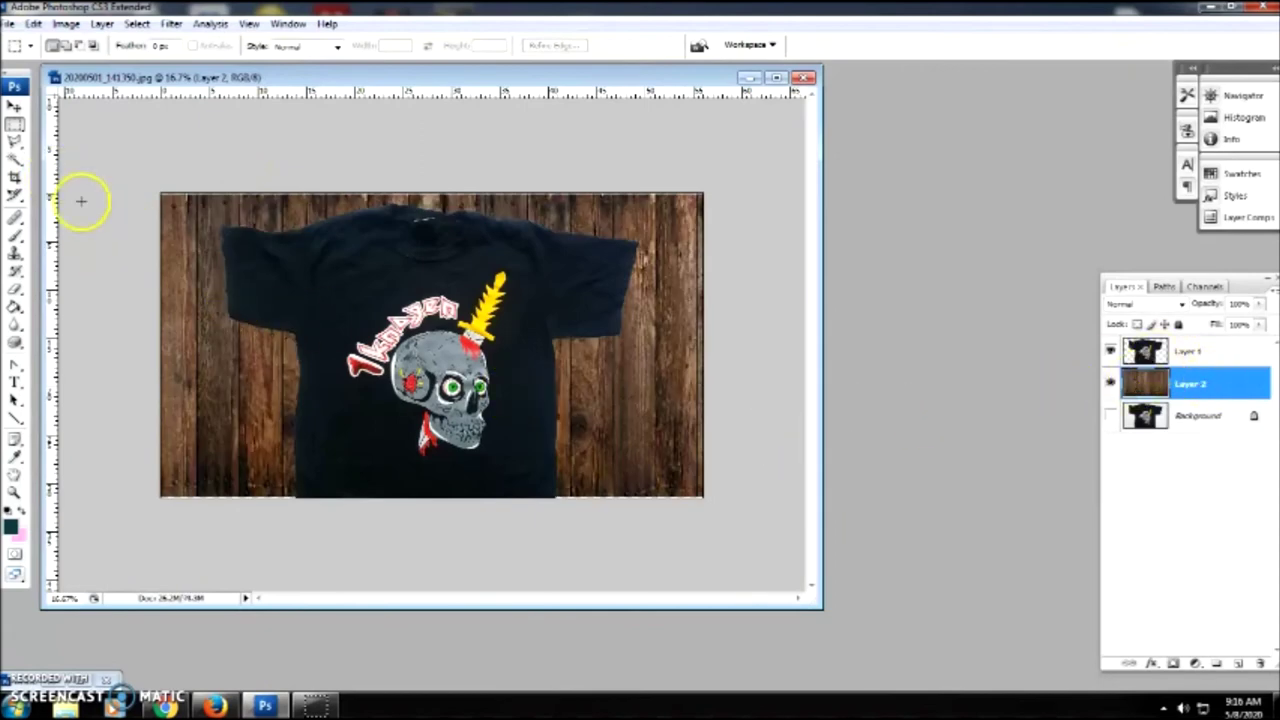
Step: Free-transform the wood layer, stretching it down to the canvas bottom, and commit
{"action": "right_click", "coordinate": [243, 305]}
{"action": "left_click", "coordinate": [323, 447]}
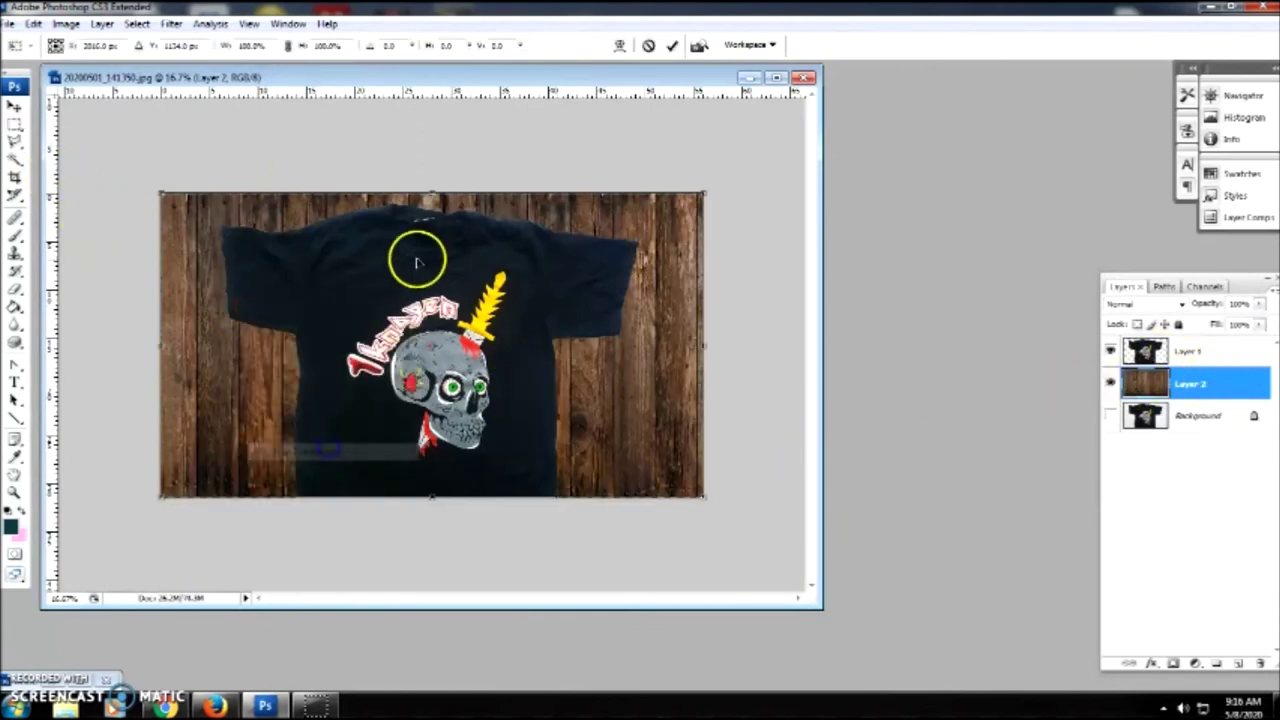
{"action": "left_click_drag", "start_coordinate": [435, 197], "coordinate": [432, 199]}
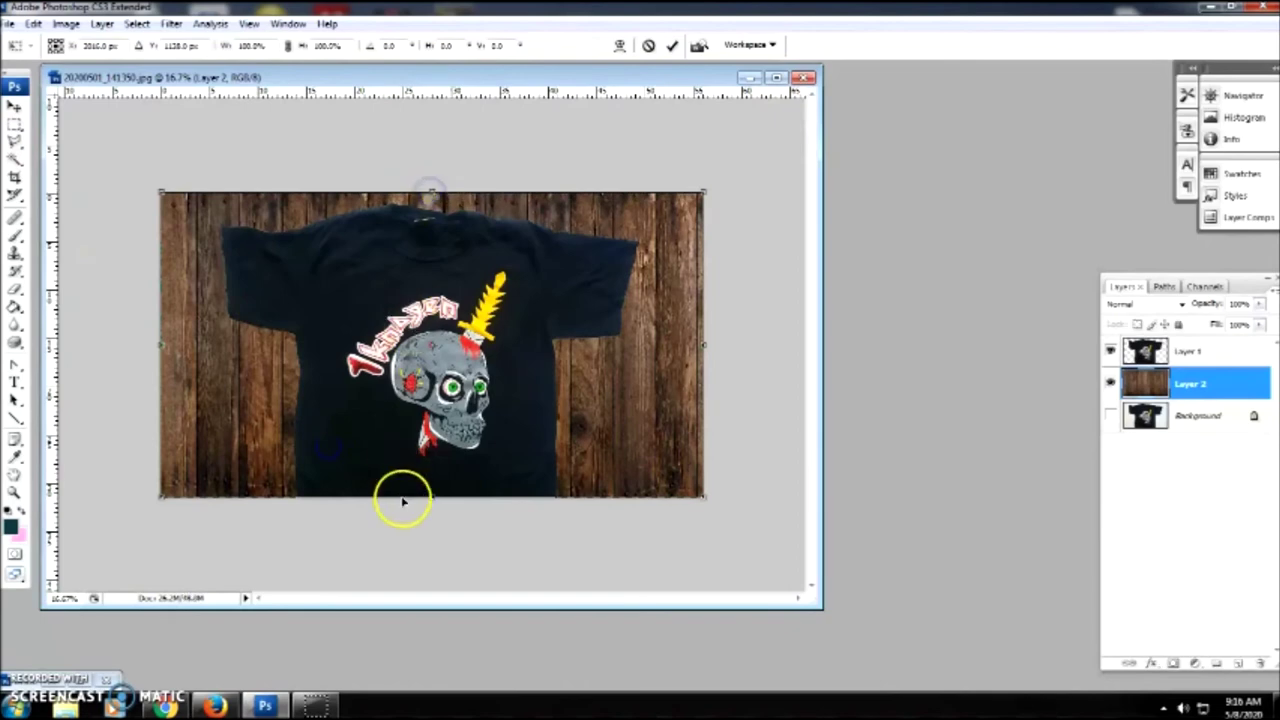
{"action": "left_click_drag", "start_coordinate": [435, 500], "coordinate": [431, 503]}
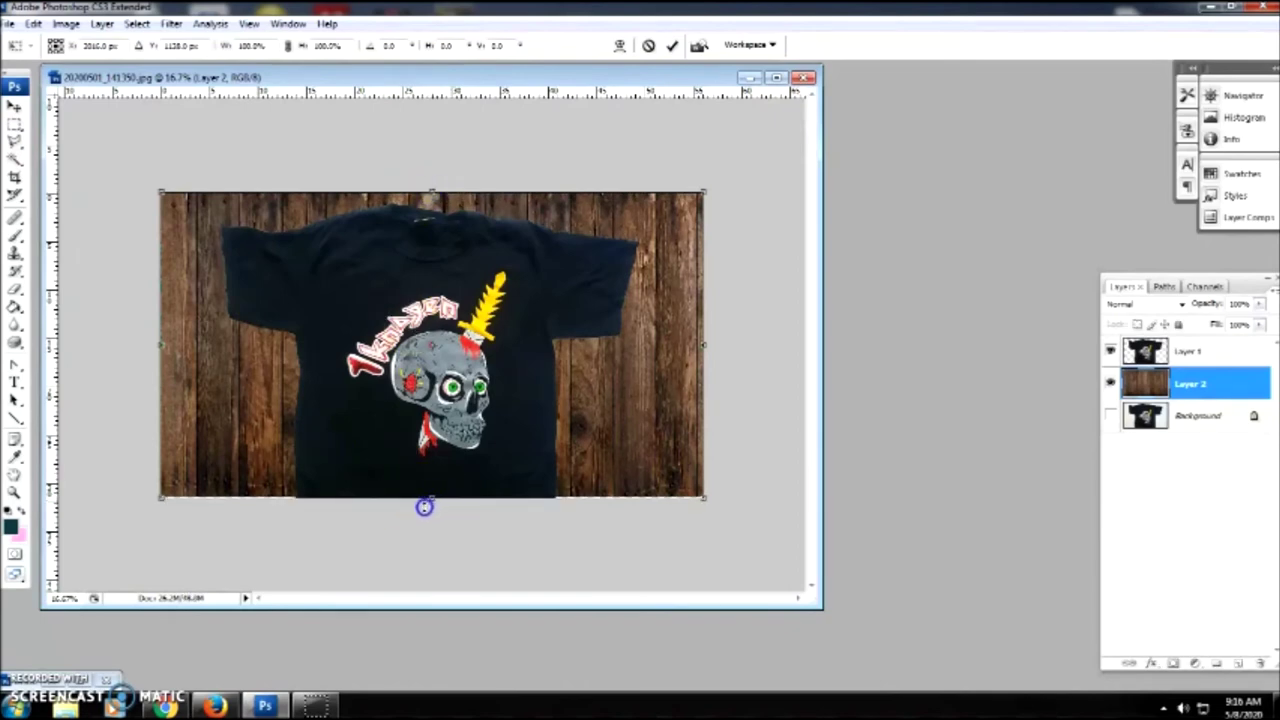
{"action": "left_click_drag", "start_coordinate": [419, 509], "coordinate": [433, 507]}
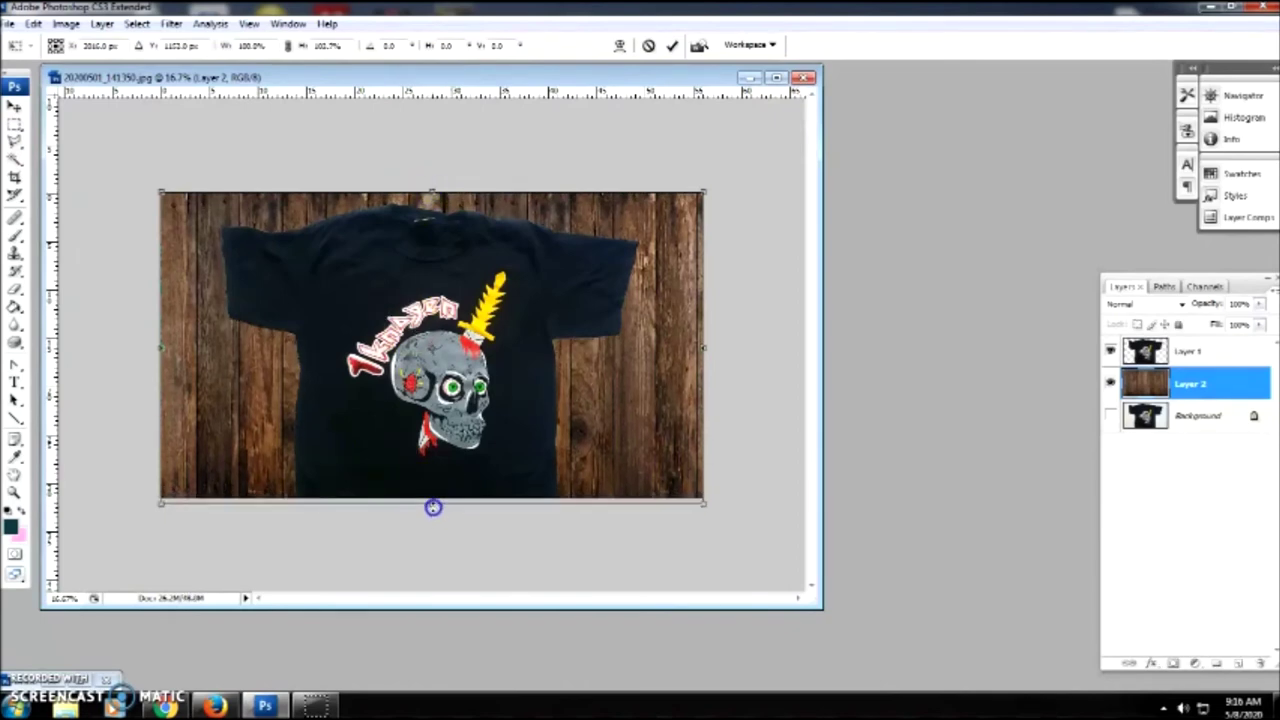
{"action": "left_click", "coordinate": [15, 125]}
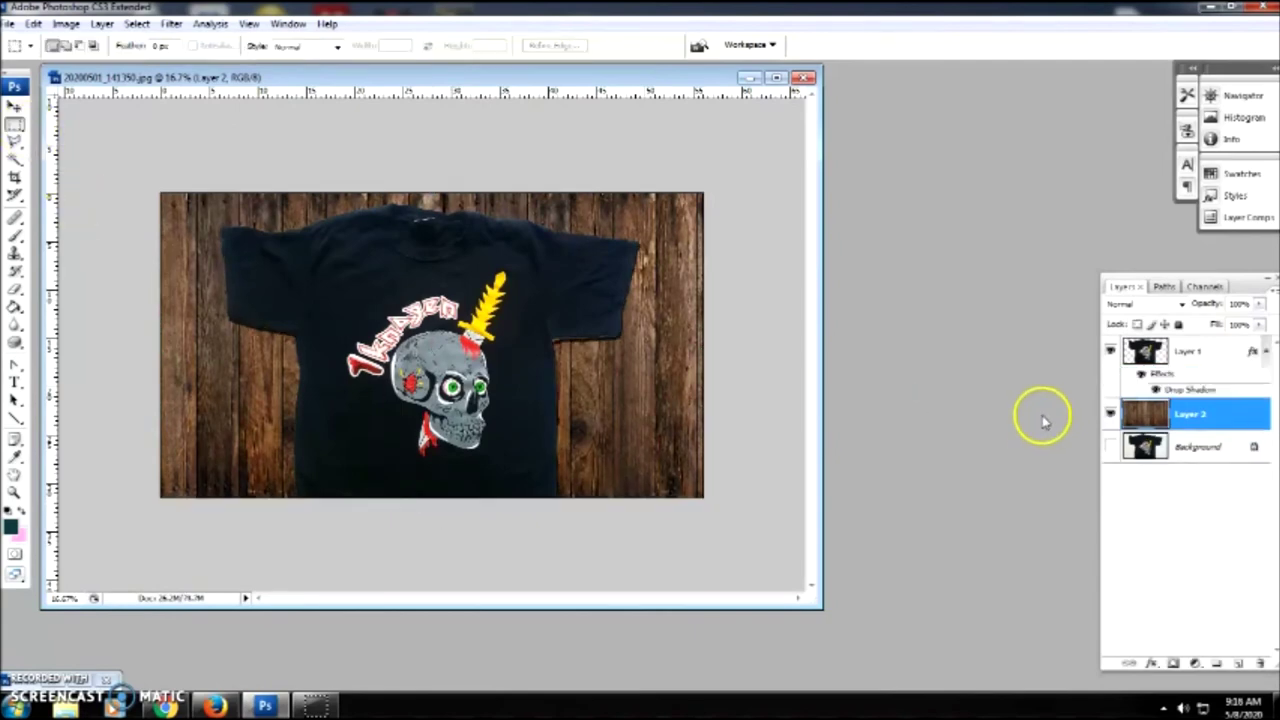
{"action": "left_click", "coordinate": [1109, 414]}
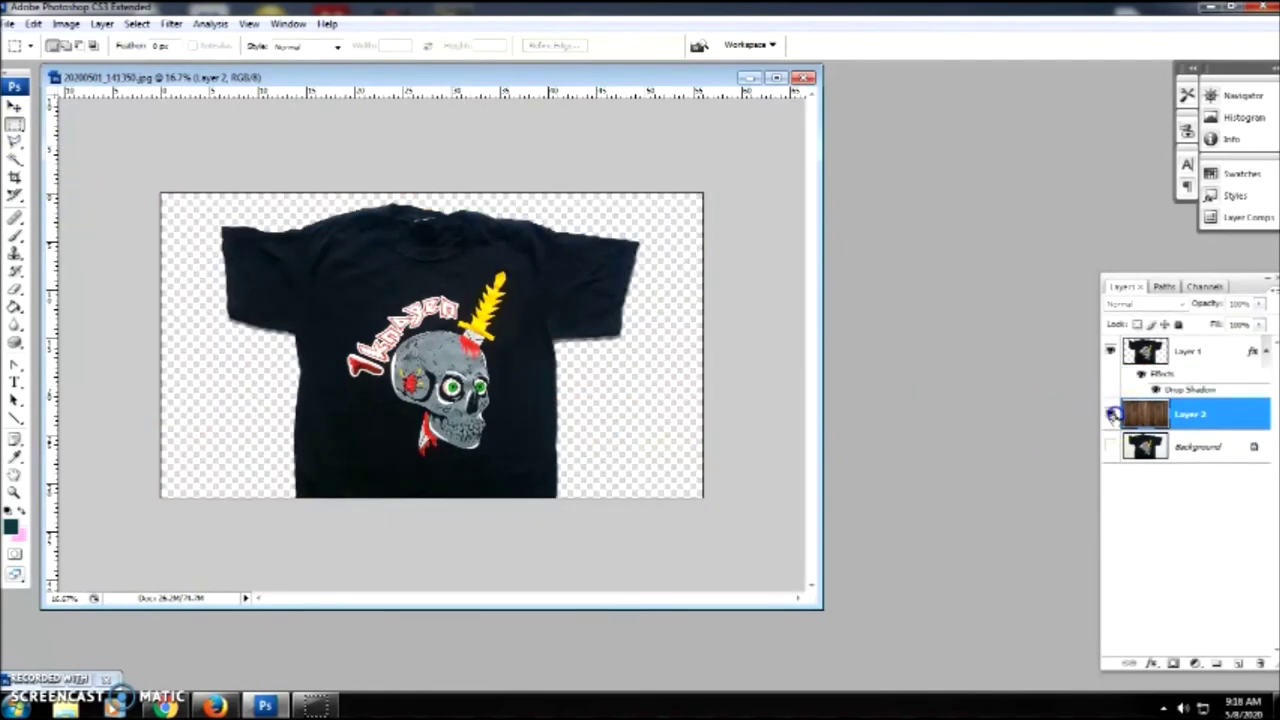
{"action": "left_click", "coordinate": [1109, 414]}
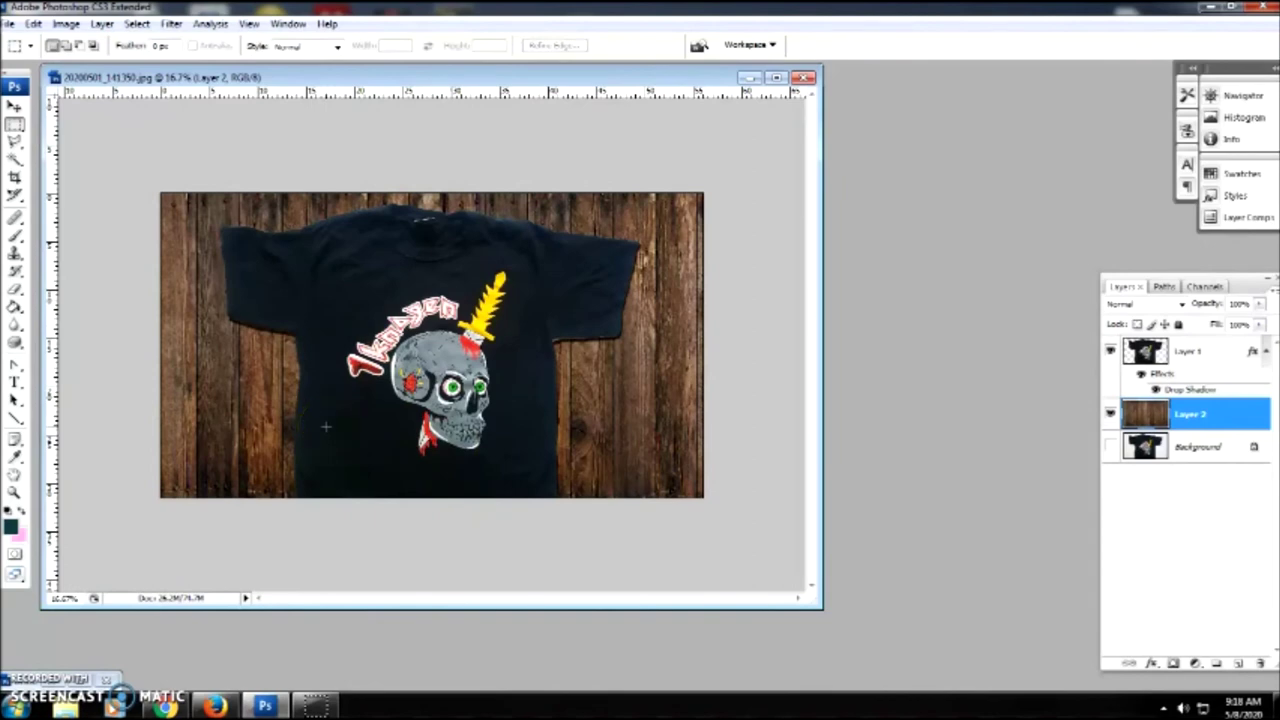
Step: Open the tie-dye shirt photo 20200507_080528.jpg from the client's folder
{"action": "left_click", "coordinate": [9, 23]}
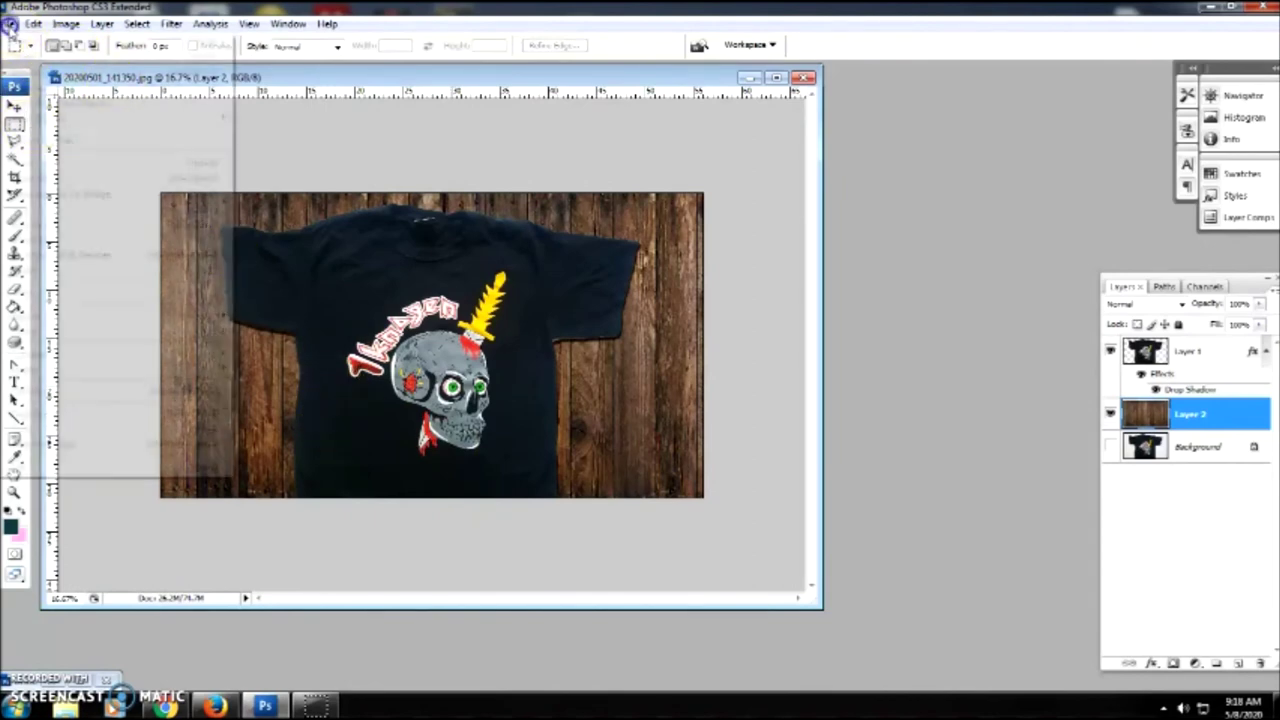
{"action": "left_click", "coordinate": [30, 56]}
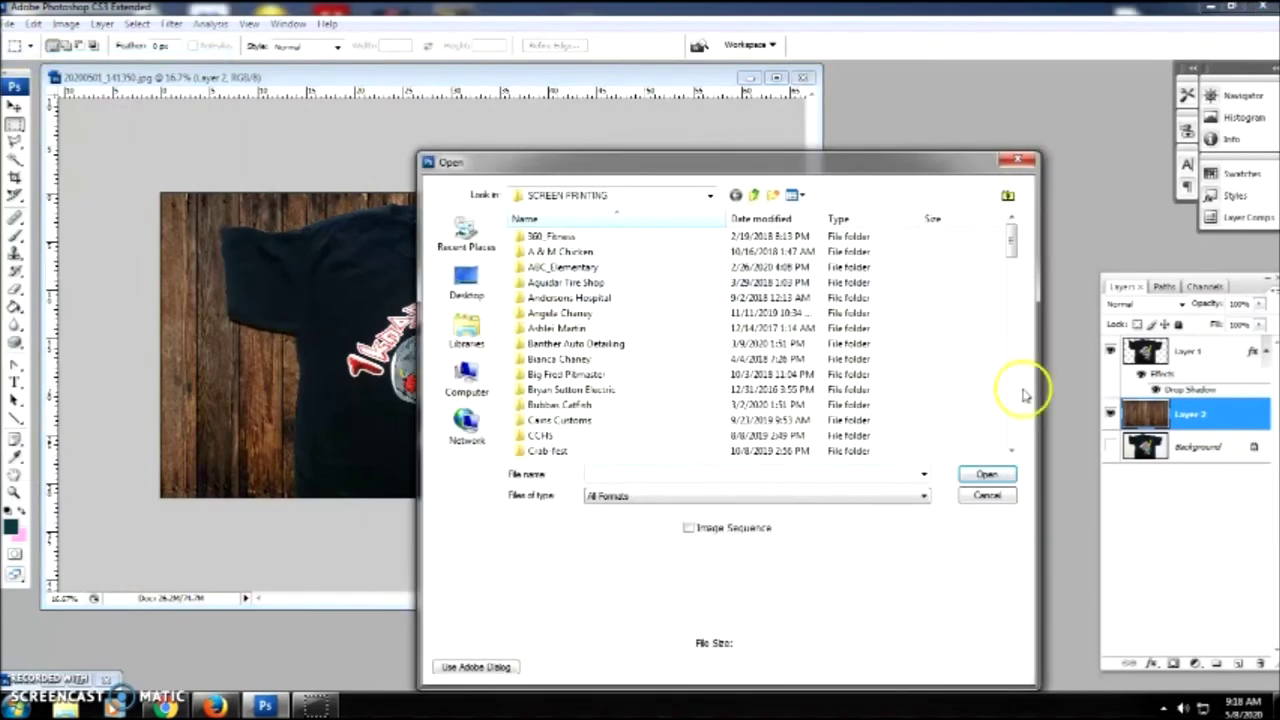
{"action": "left_click_drag", "start_coordinate": [1014, 245], "coordinate": [1015, 291]}
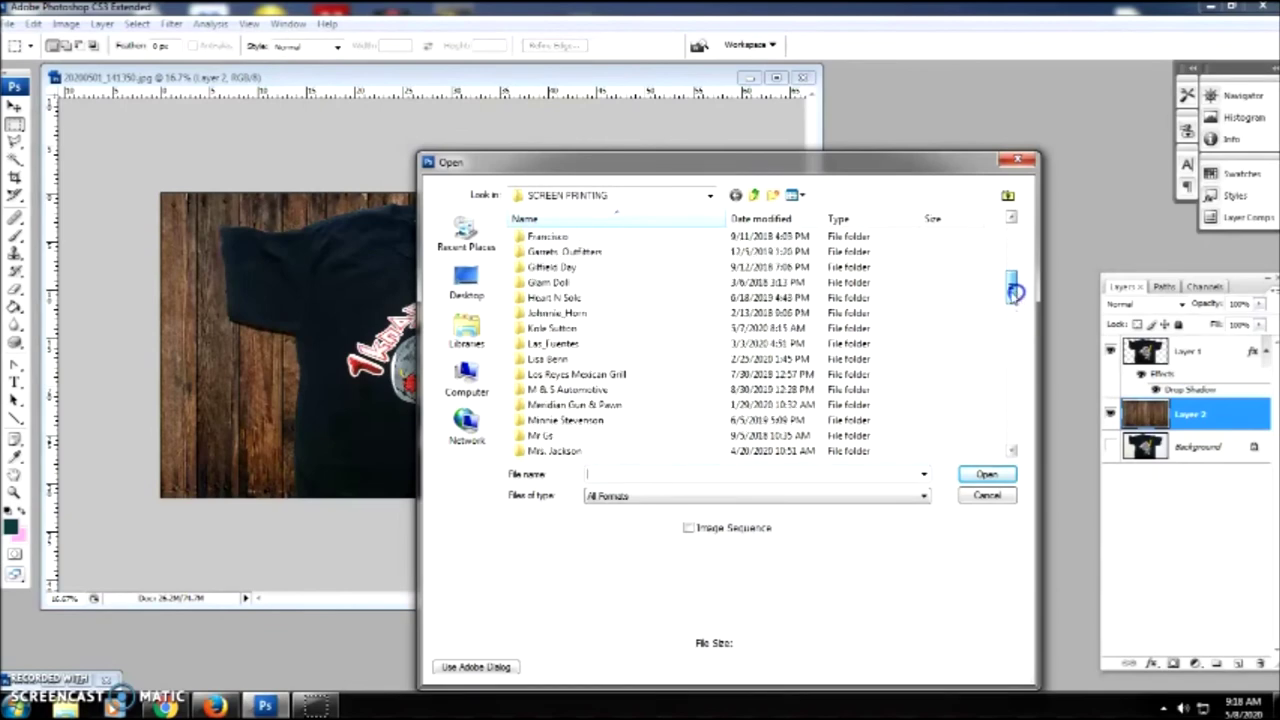
{"action": "double_click", "coordinate": [615, 328]}
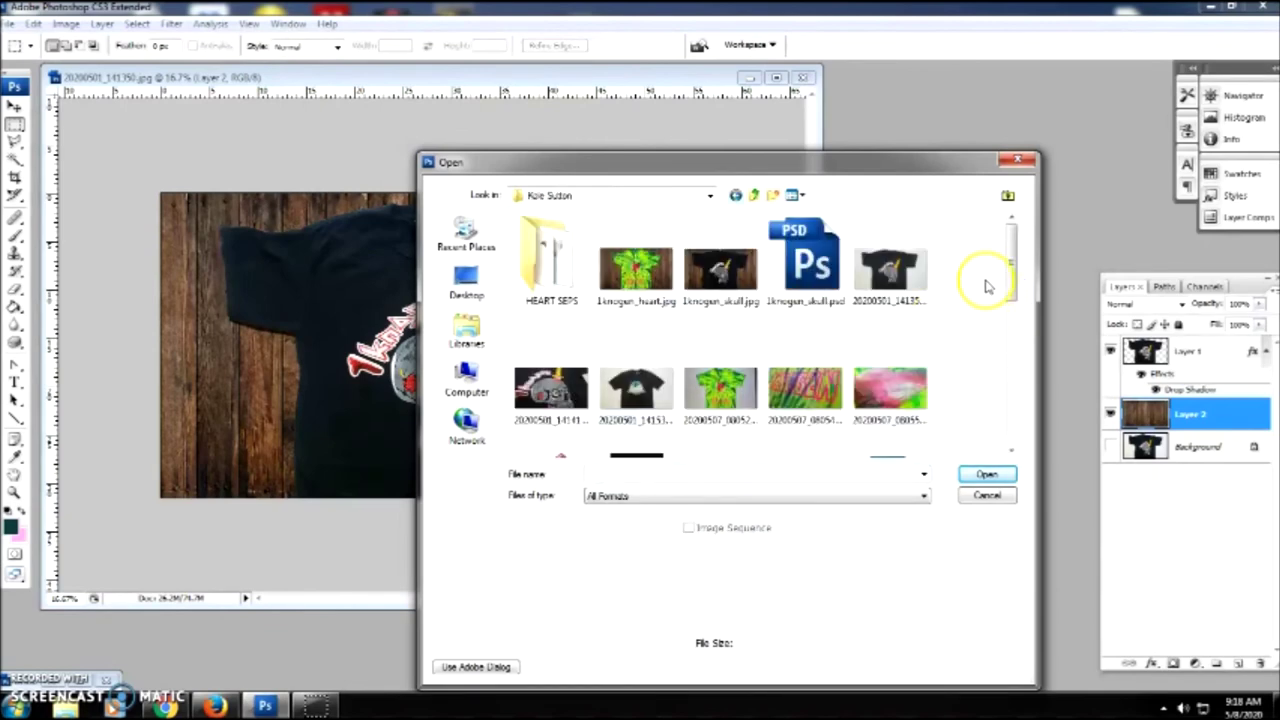
{"action": "scroll", "coordinate": [990, 285], "scroll_direction": "down", "scroll_amount": 1}
{"action": "left_click", "coordinate": [706, 352]}
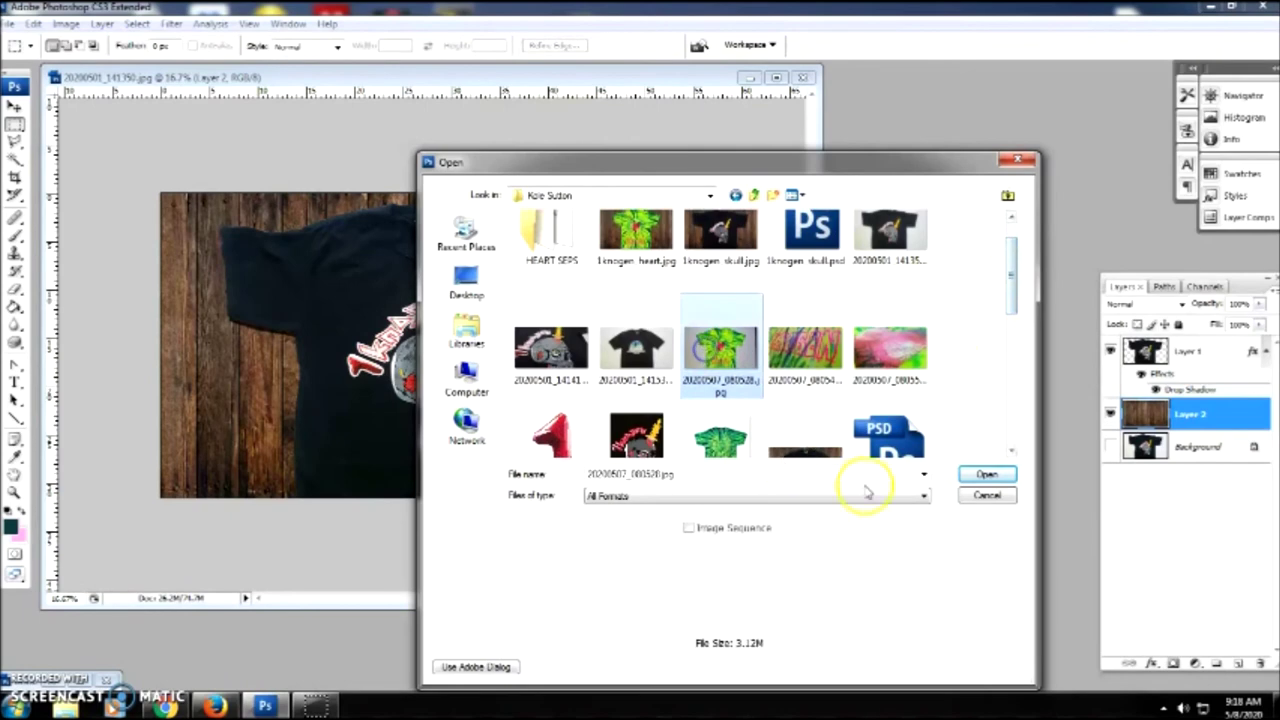
{"action": "left_click", "coordinate": [986, 474]}
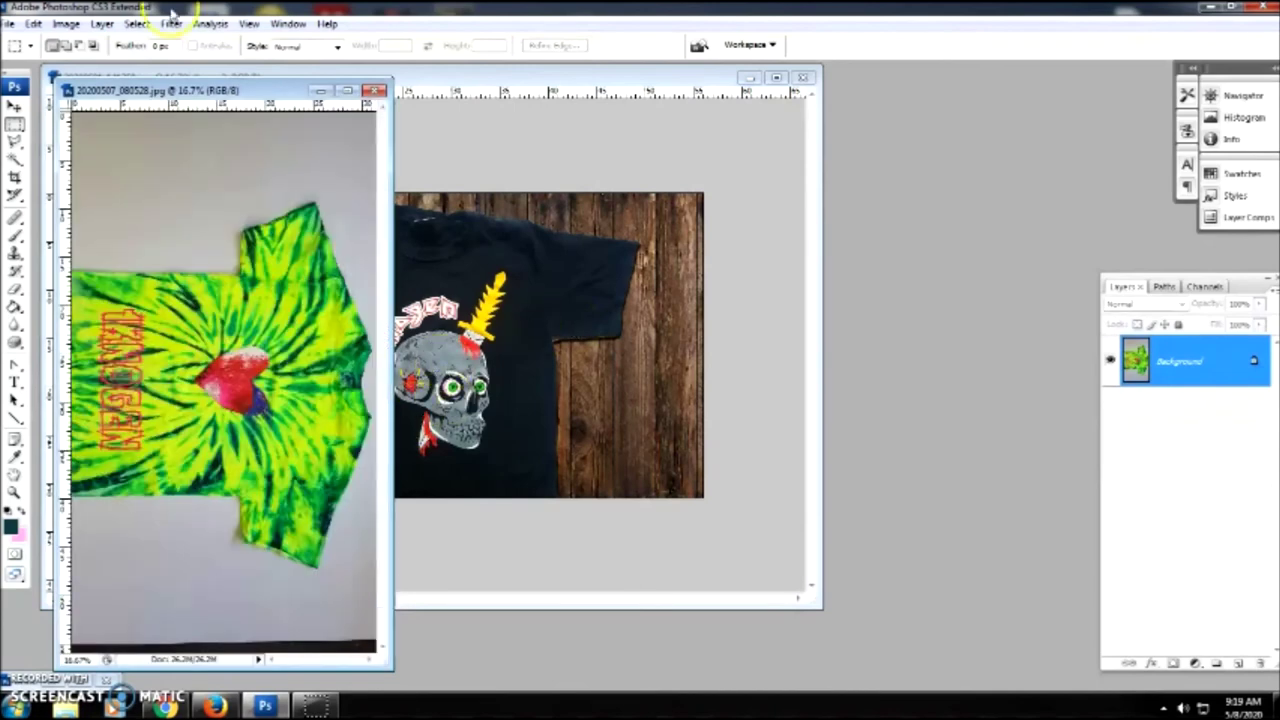
Step: Rotate the tie-dye photo 90° CCW to stand upright and enlarge its window
{"action": "left_click", "coordinate": [75, 24]}
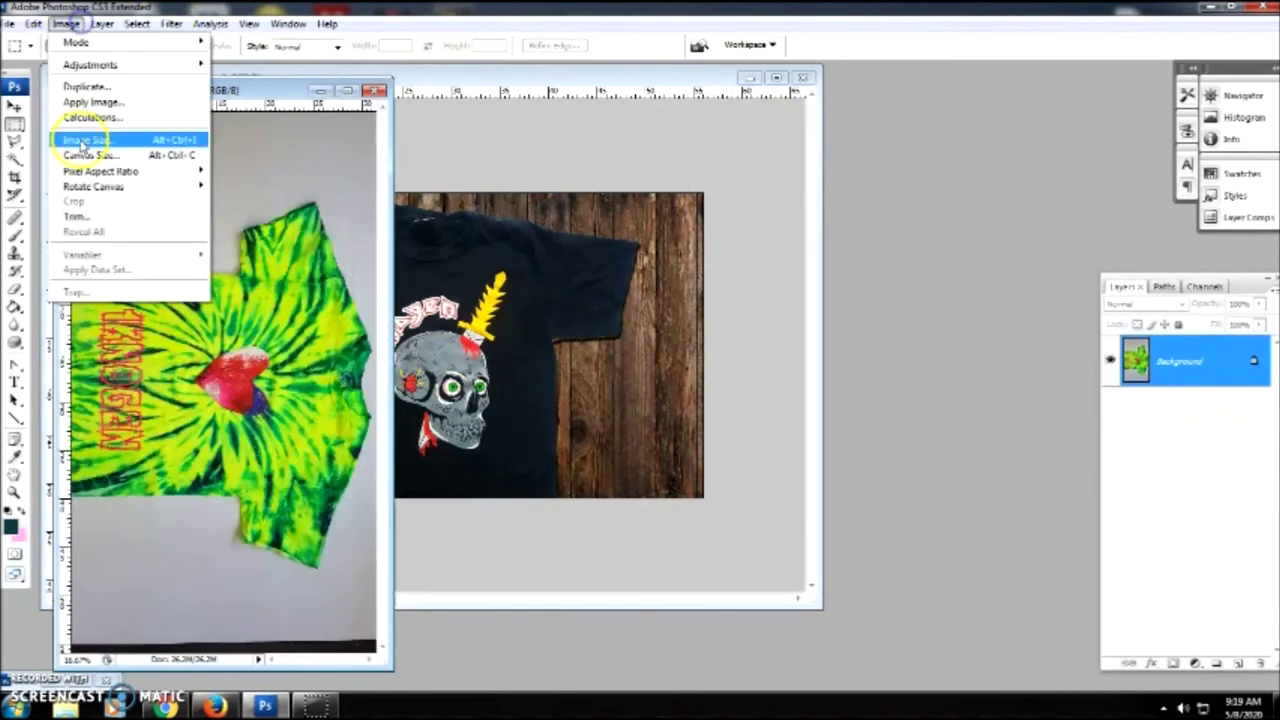
{"action": "left_click", "coordinate": [97, 190]}
{"action": "left_click", "coordinate": [243, 215]}
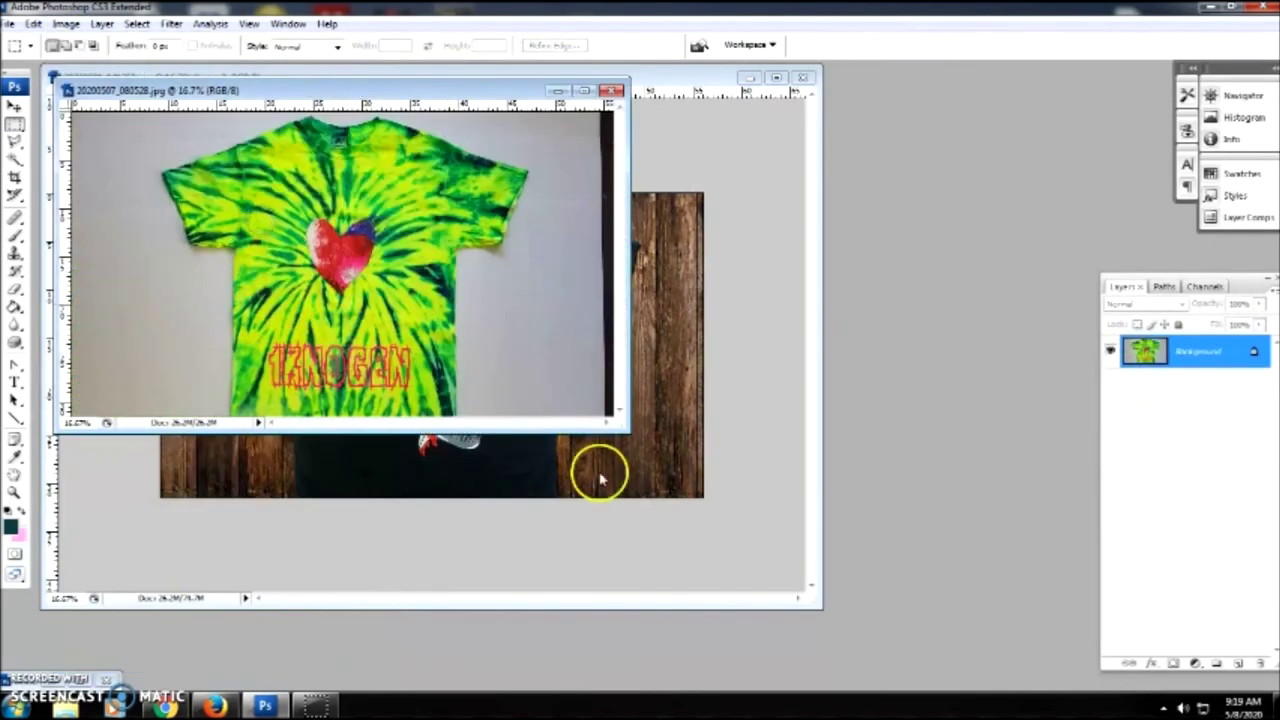
{"action": "left_click_drag", "start_coordinate": [632, 430], "coordinate": [678, 456]}
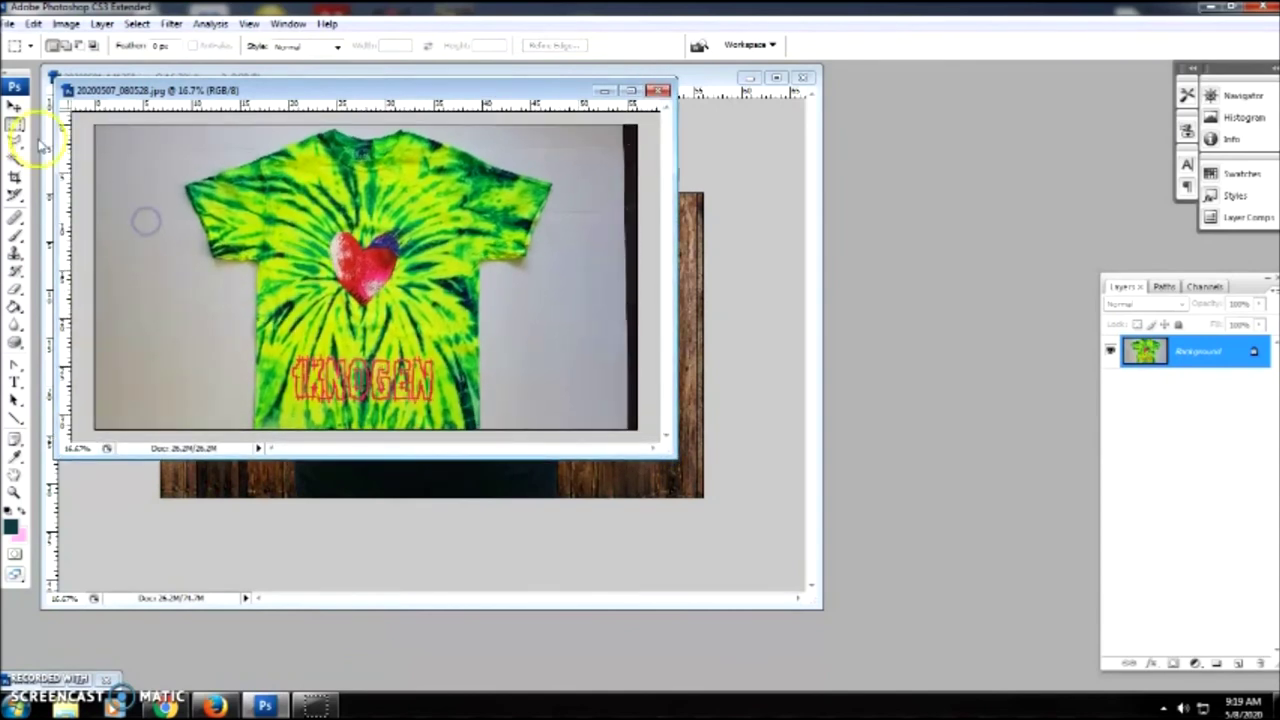
Step: Copy the whole tie-dye image and return to the wood composite with Layer 1 targeted
{"action": "left_click_drag", "start_coordinate": [97, 121], "coordinate": [726, 483]}
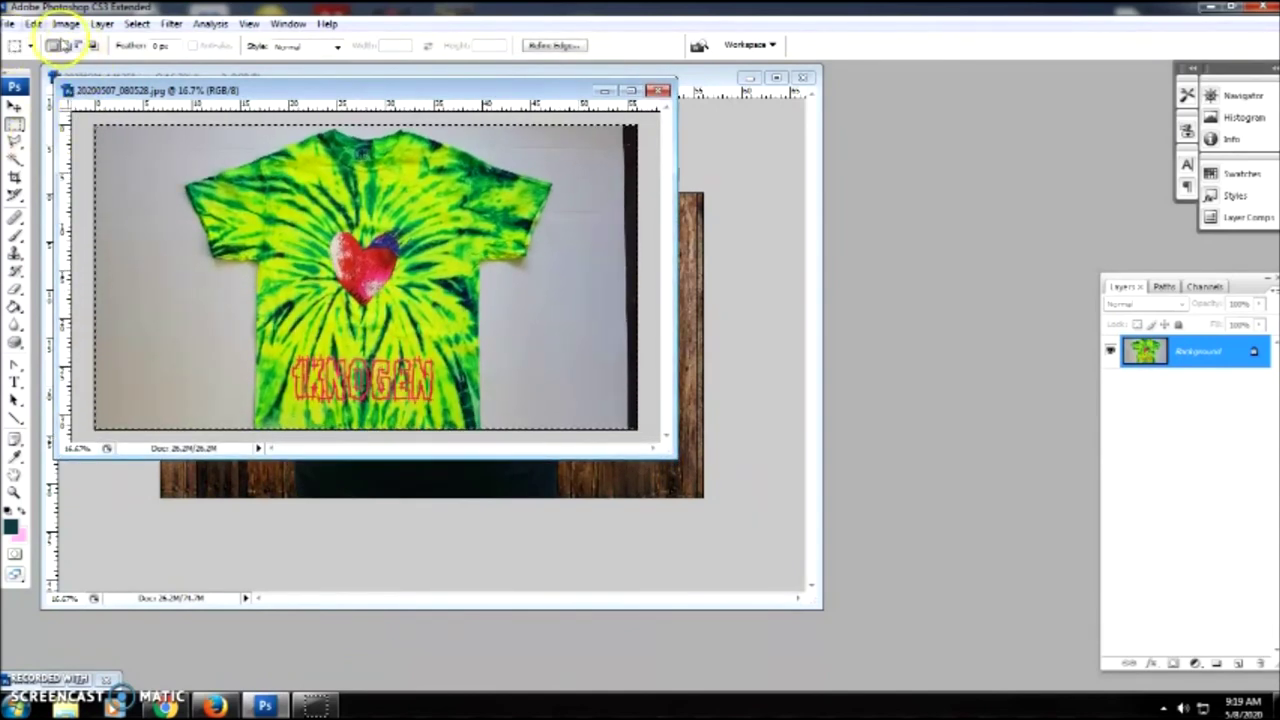
{"action": "left_click", "coordinate": [32, 23]}
{"action": "left_click", "coordinate": [47, 132]}
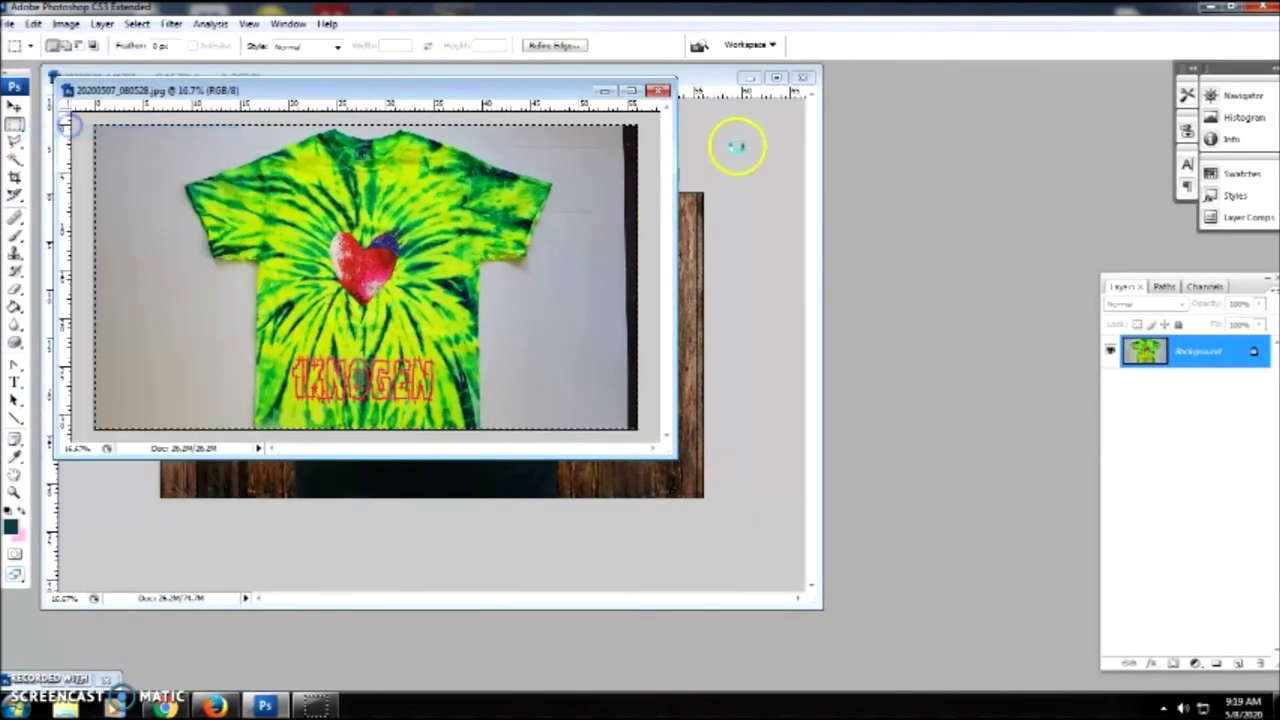
{"action": "left_click", "coordinate": [705, 87]}
{"action": "key", "text": "ctrl+v"}
{"action": "left_click", "coordinate": [1205, 350]}
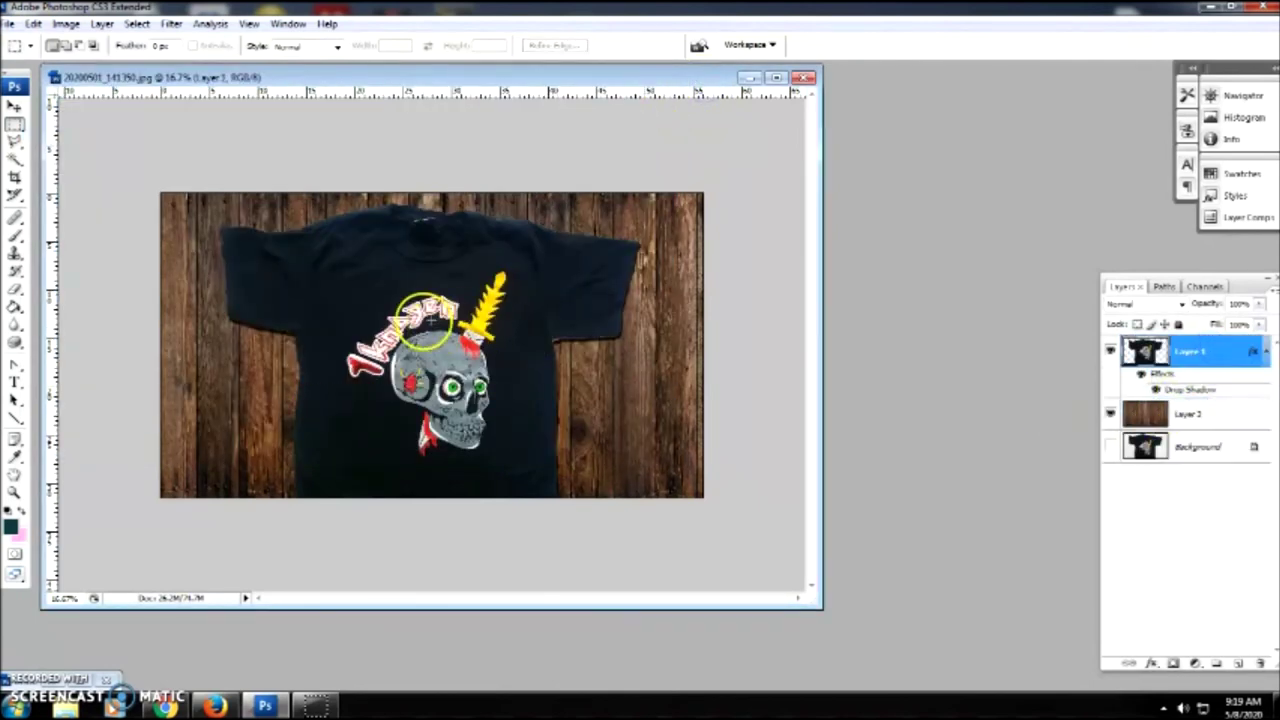
Step: Paste the tie-dye photo as Layer 3, then magic-wand and delete its grey backdrop and deselect
{"action": "left_click", "coordinate": [33, 23]}
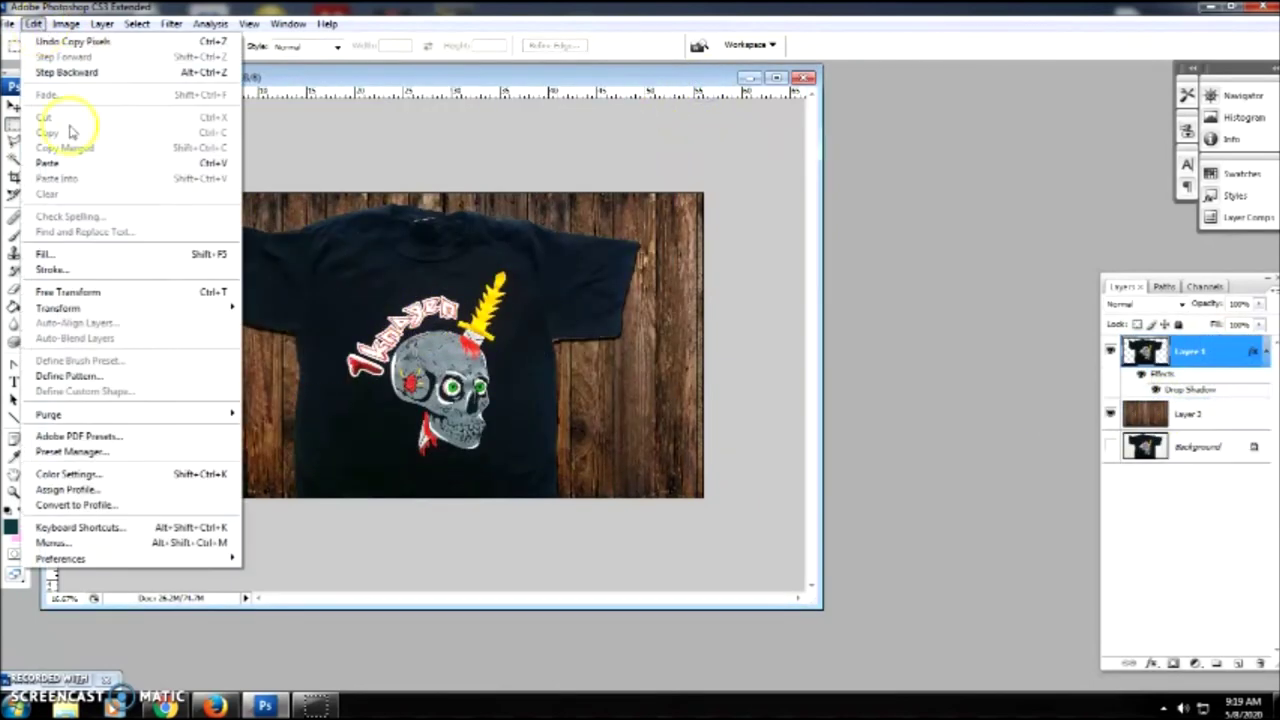
{"action": "left_click", "coordinate": [86, 158]}
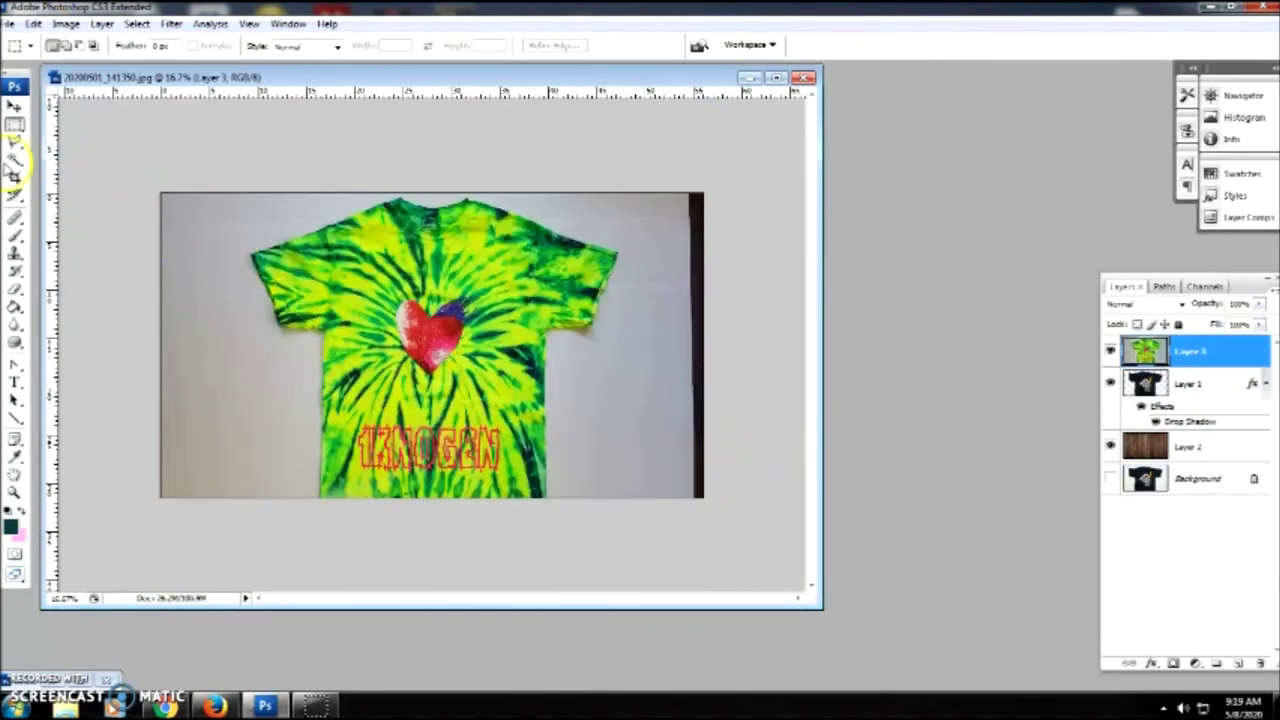
{"action": "left_click", "coordinate": [20, 163]}
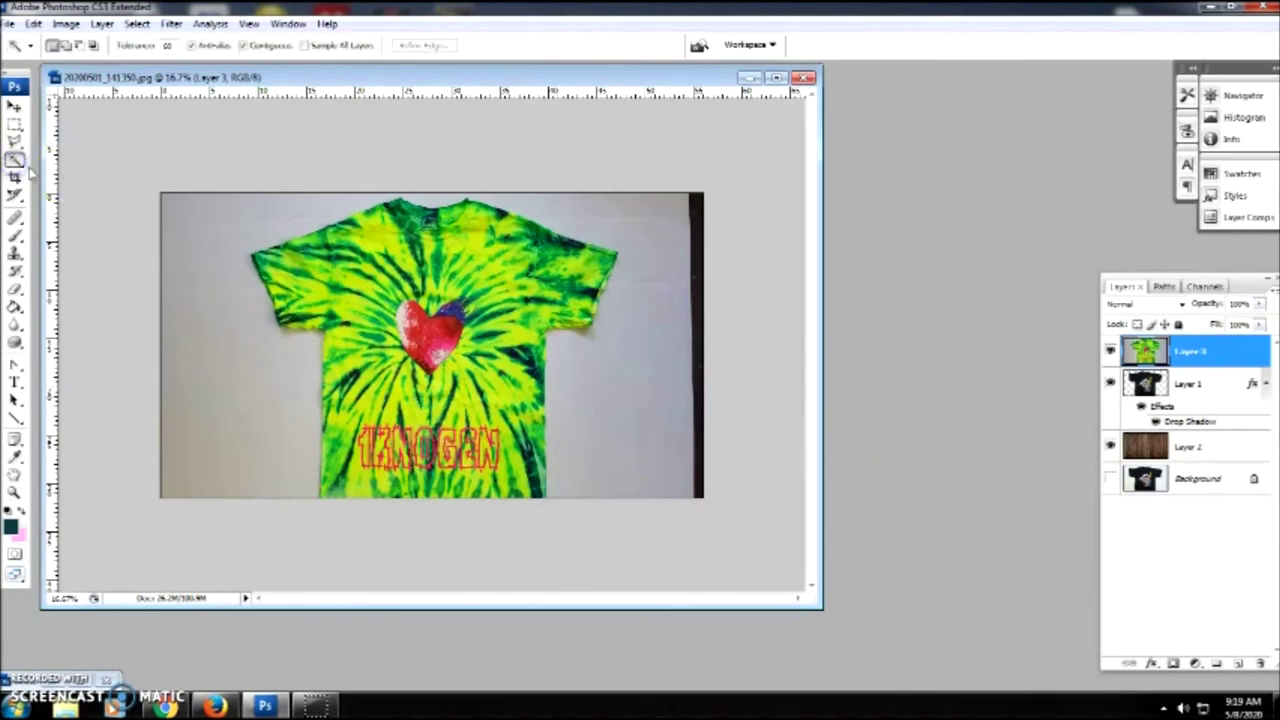
{"action": "left_click", "coordinate": [210, 287]}
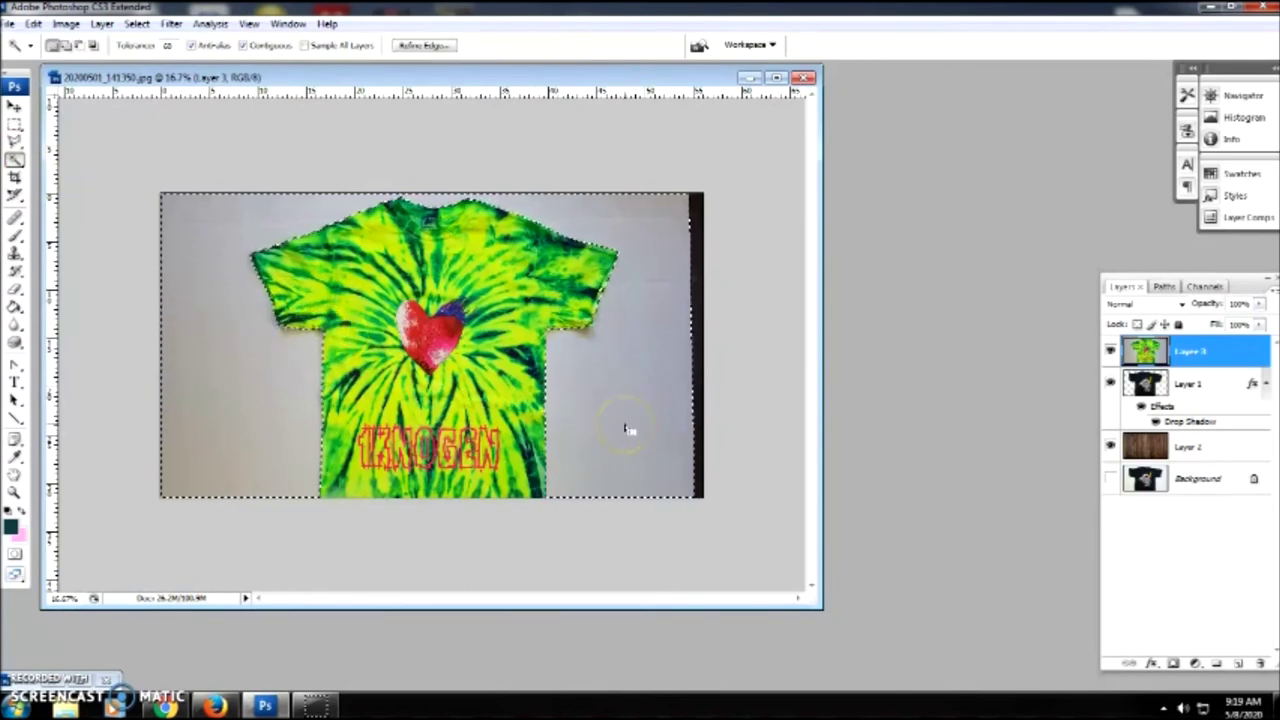
{"action": "key", "text": "Delete"}
{"action": "left_click", "coordinate": [14, 125]}
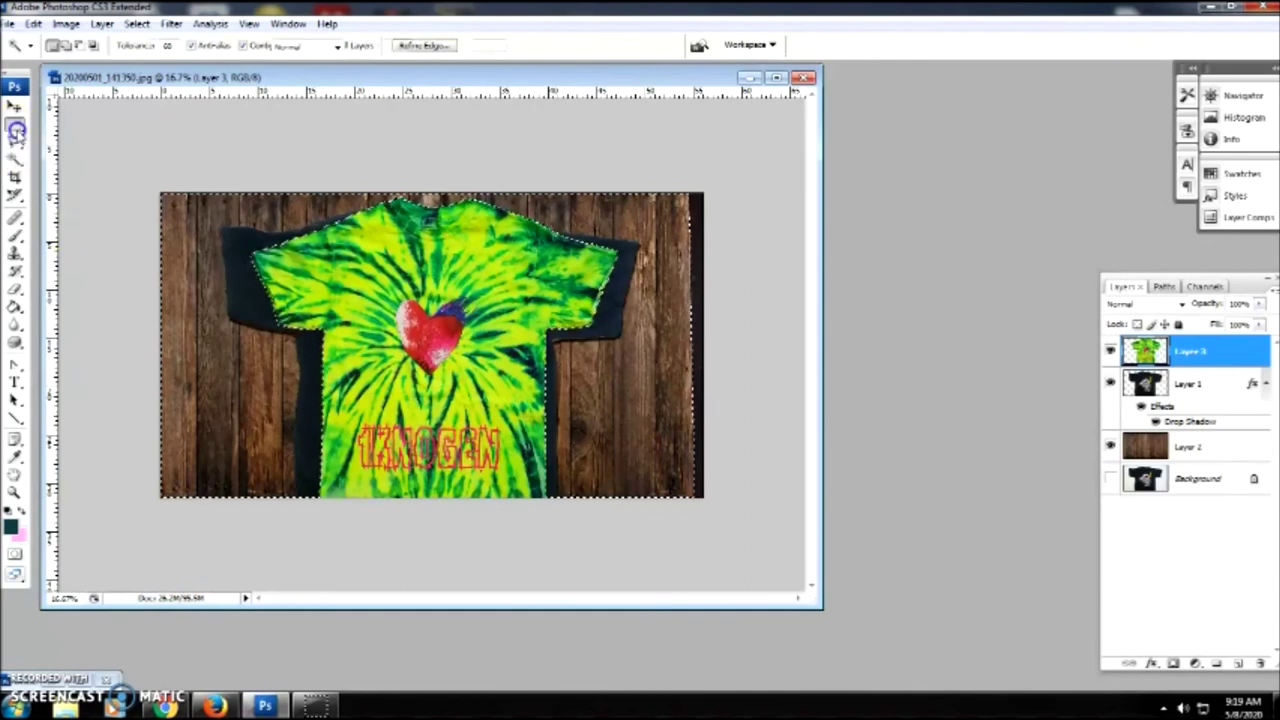
{"action": "left_click", "coordinate": [746, 191]}
{"action": "left_click", "coordinate": [771, 540]}
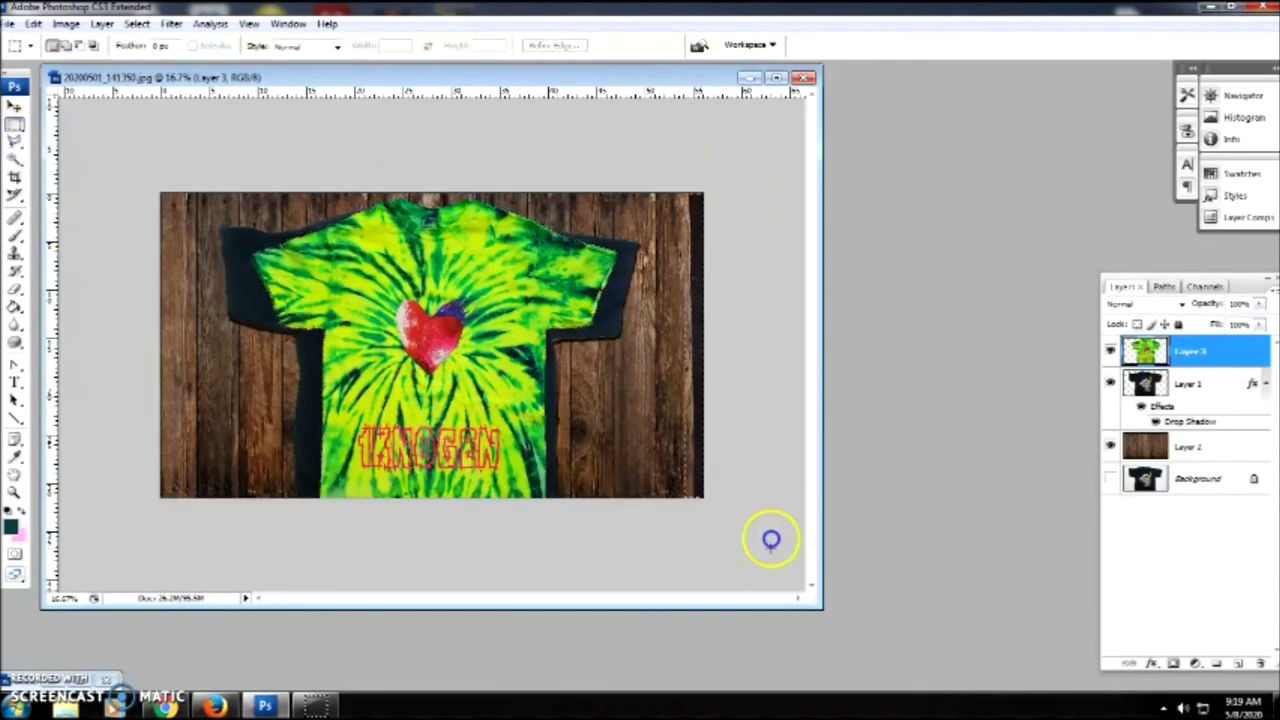
Step: Turn off visibility of Layer 1, the black skull shirt, leaving the tie-dye shirt
{"action": "key", "text": "ctrl+a"}
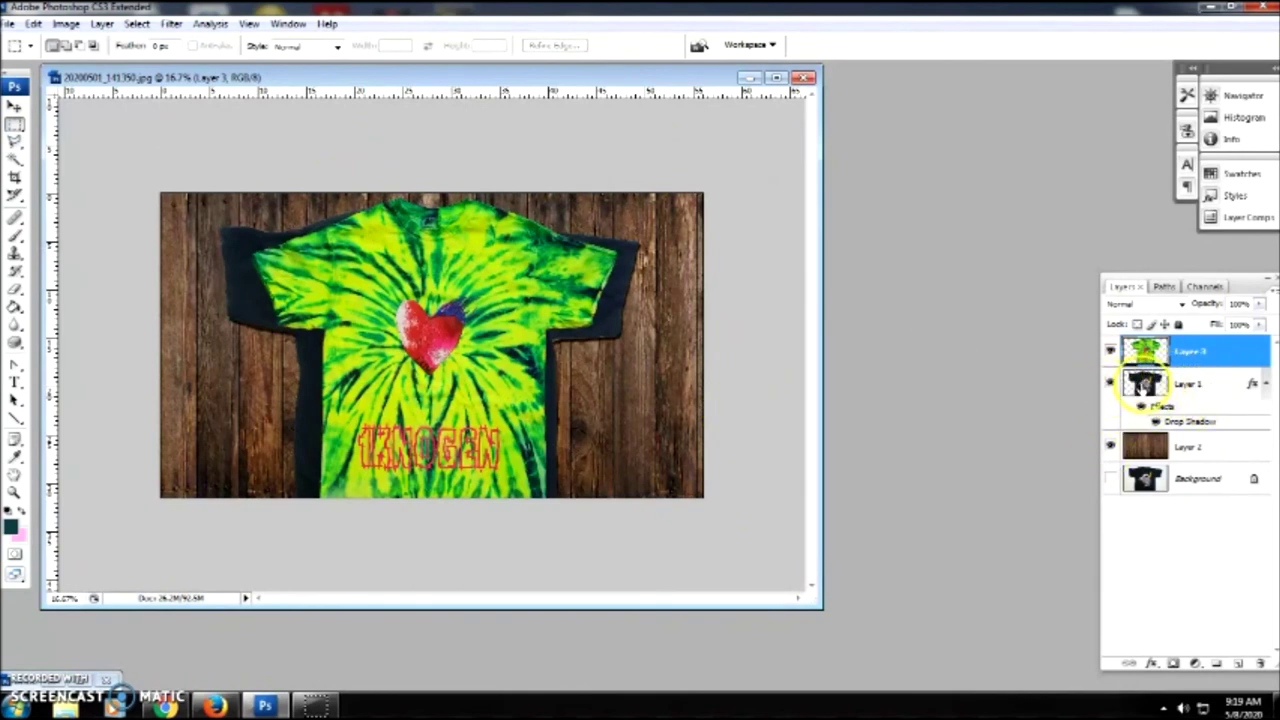
{"action": "left_click", "coordinate": [1110, 385]}
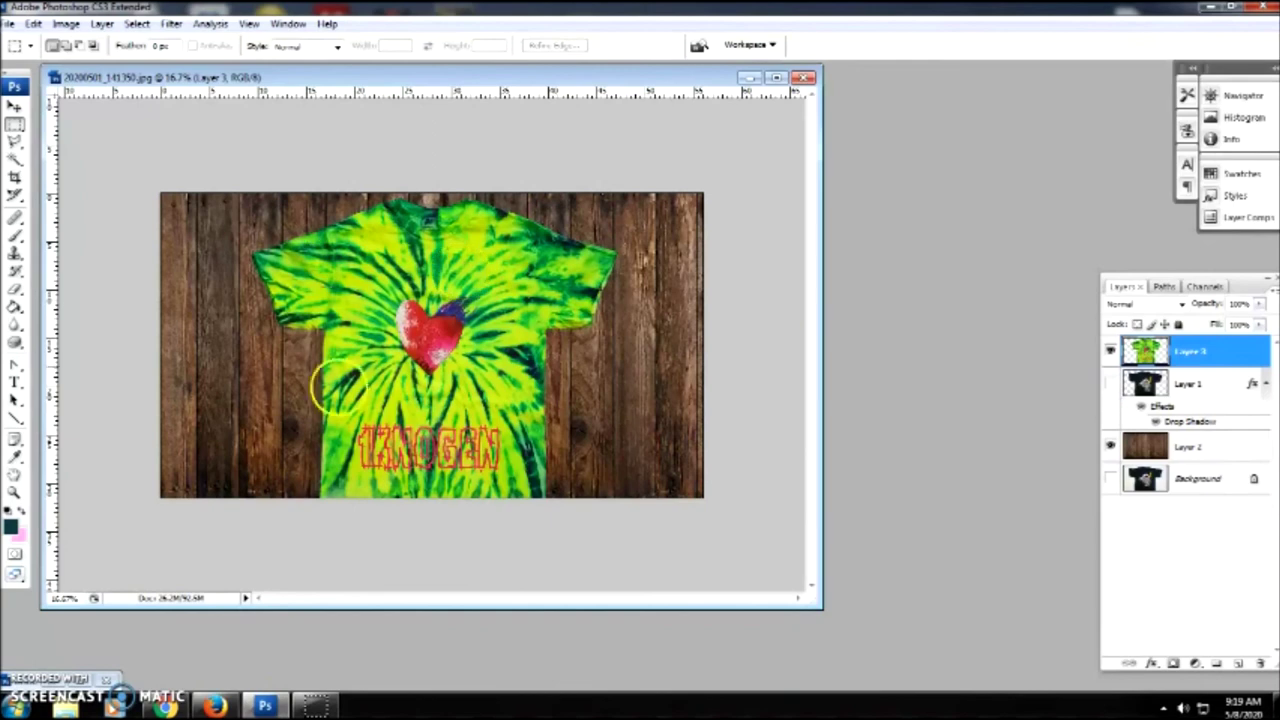